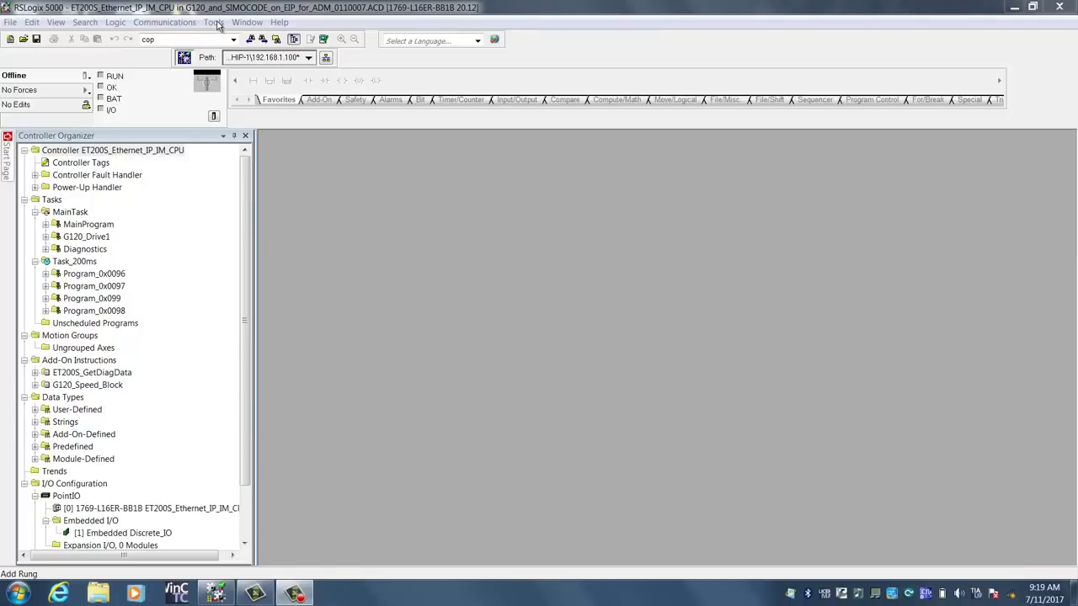
Launch the EDS hardware installation wizard, then close it without changes.
click(215, 23)
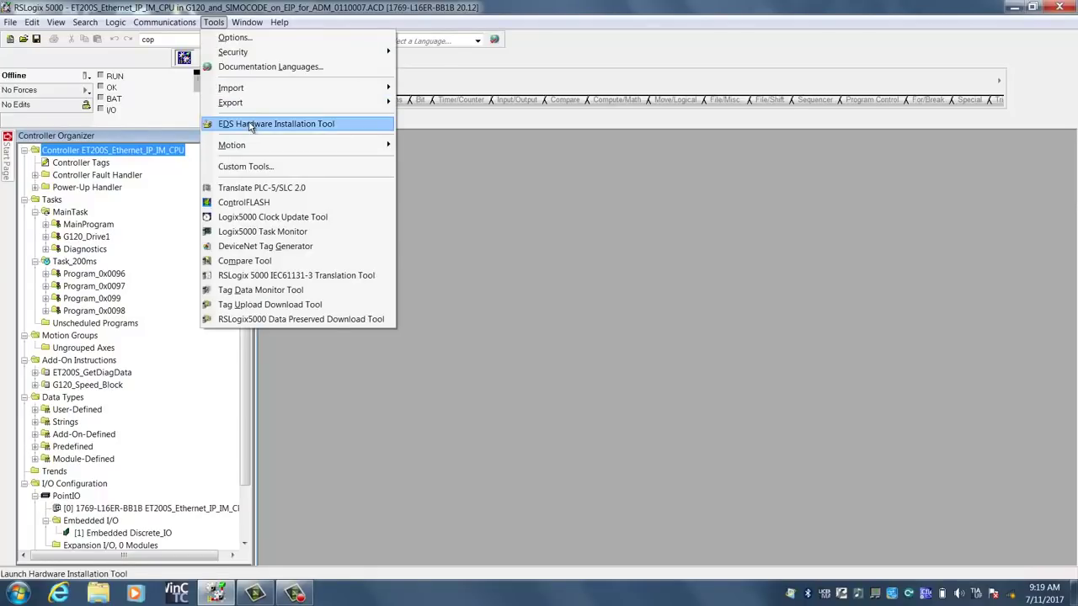
click(250, 125)
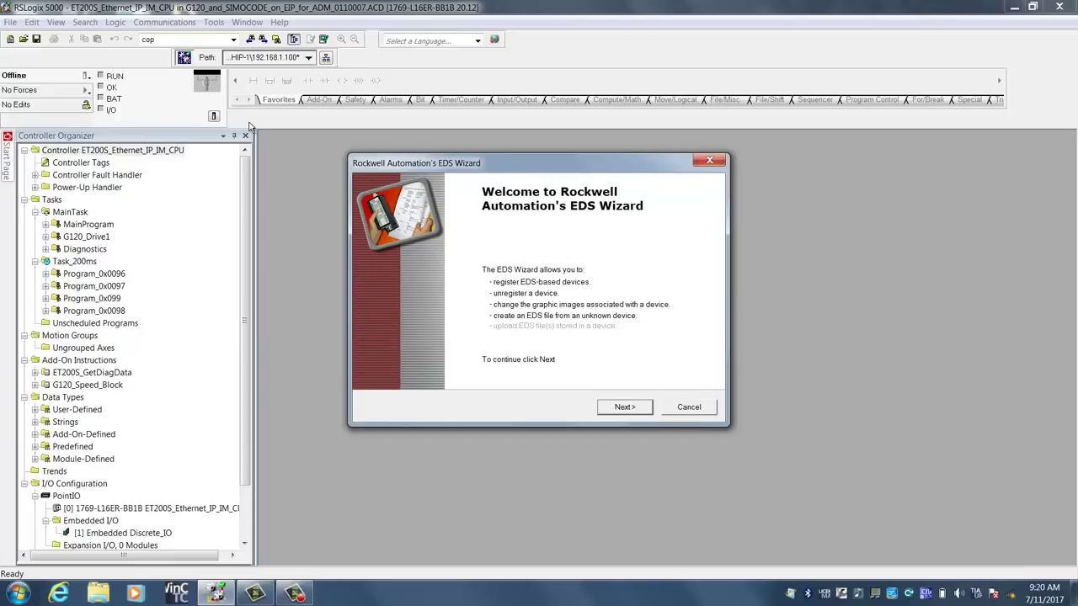
key(Escape)
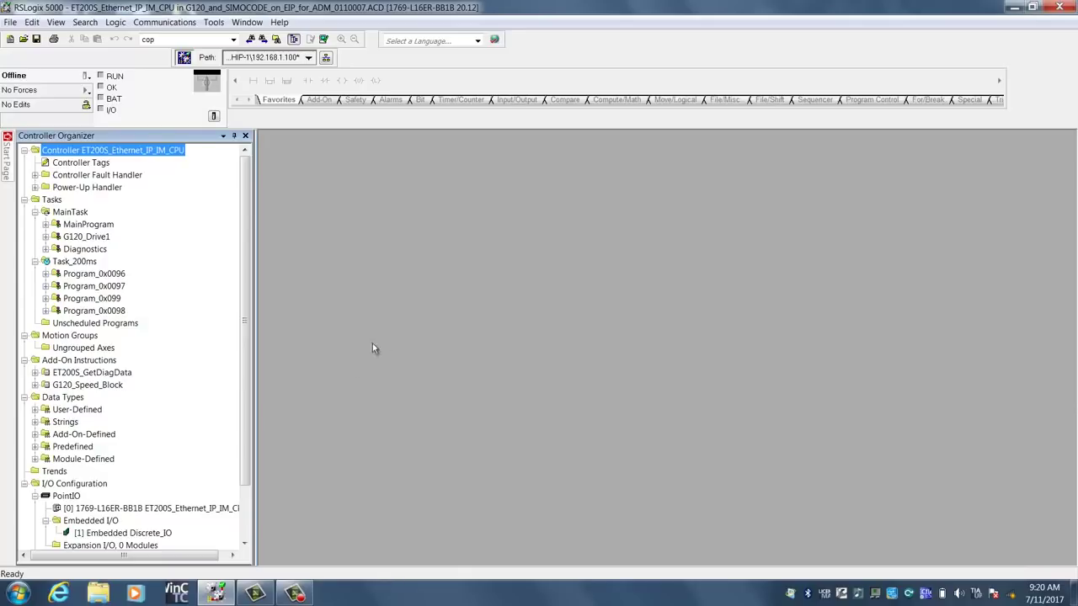
Add a new module under Ethernet, searching 'simo' and creating the Siemens Simocode 3UF7013.
drag(246, 445, 247, 505)
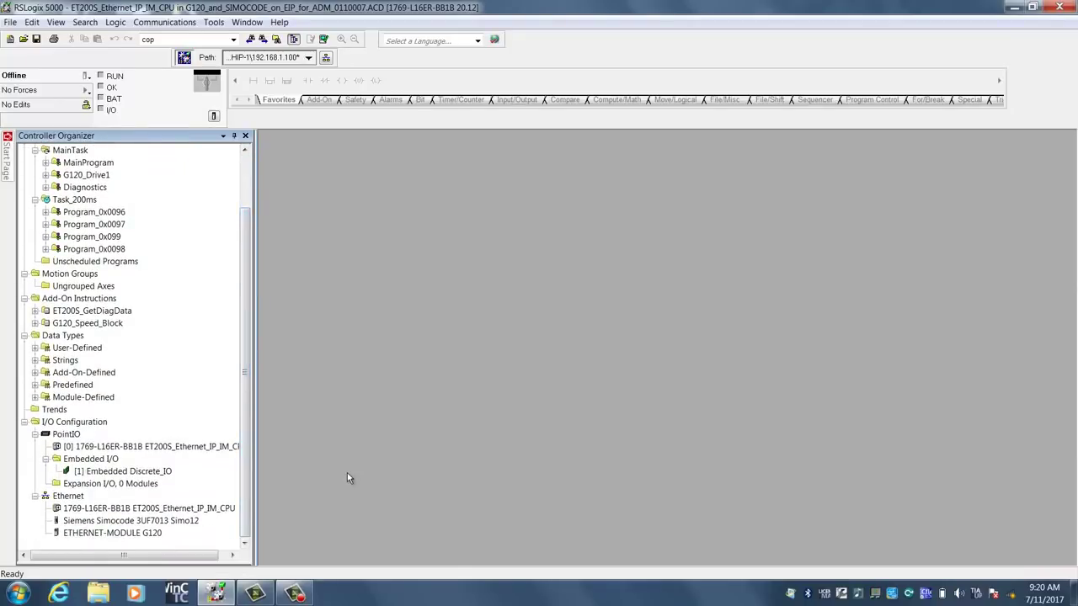
click(70, 497)
right_click(72, 502)
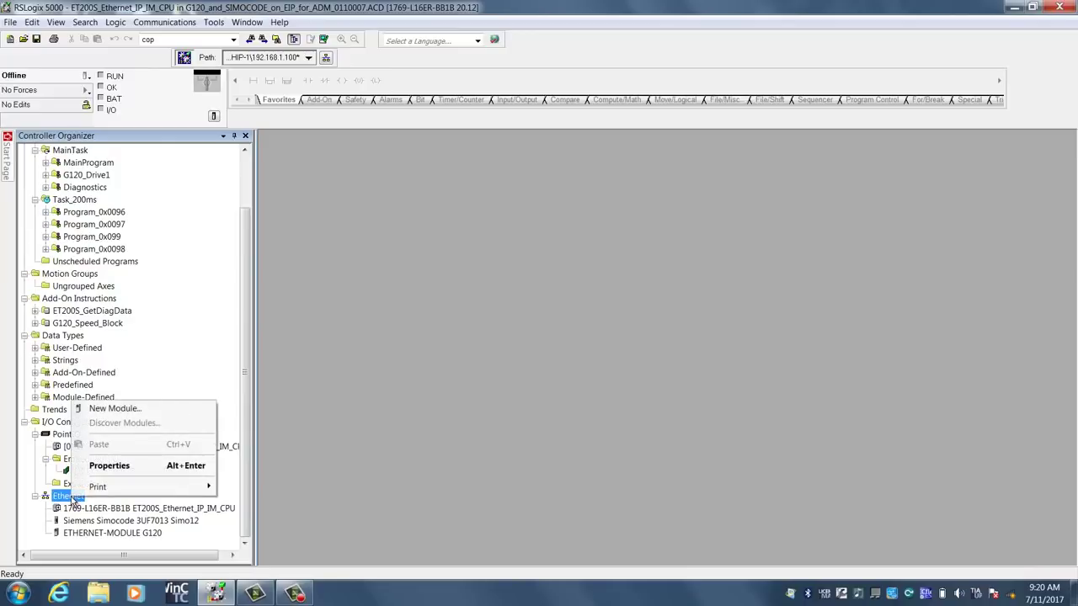
click(114, 410)
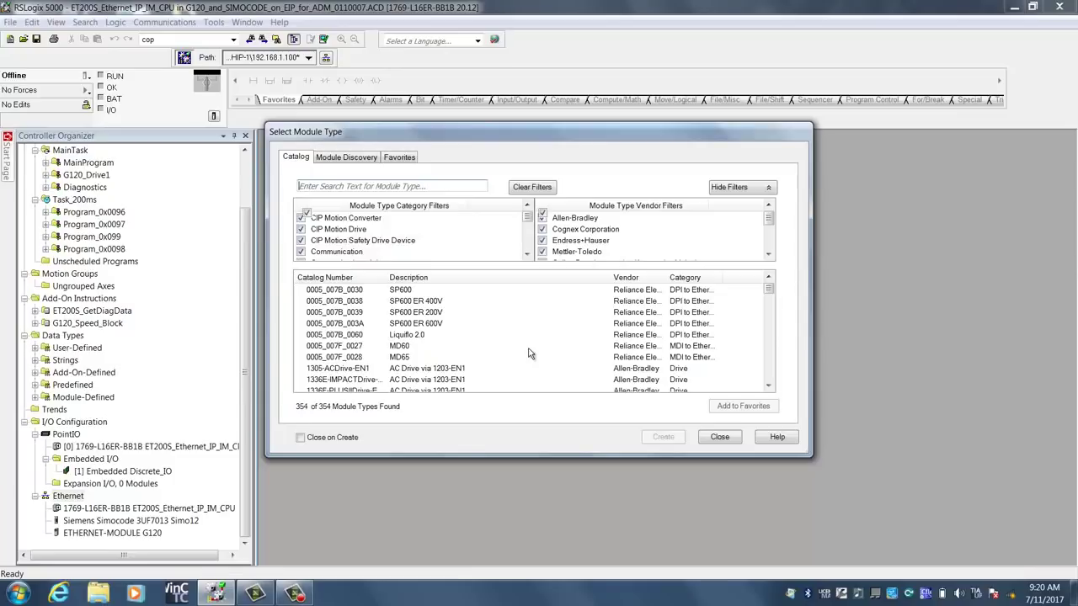
click(352, 187)
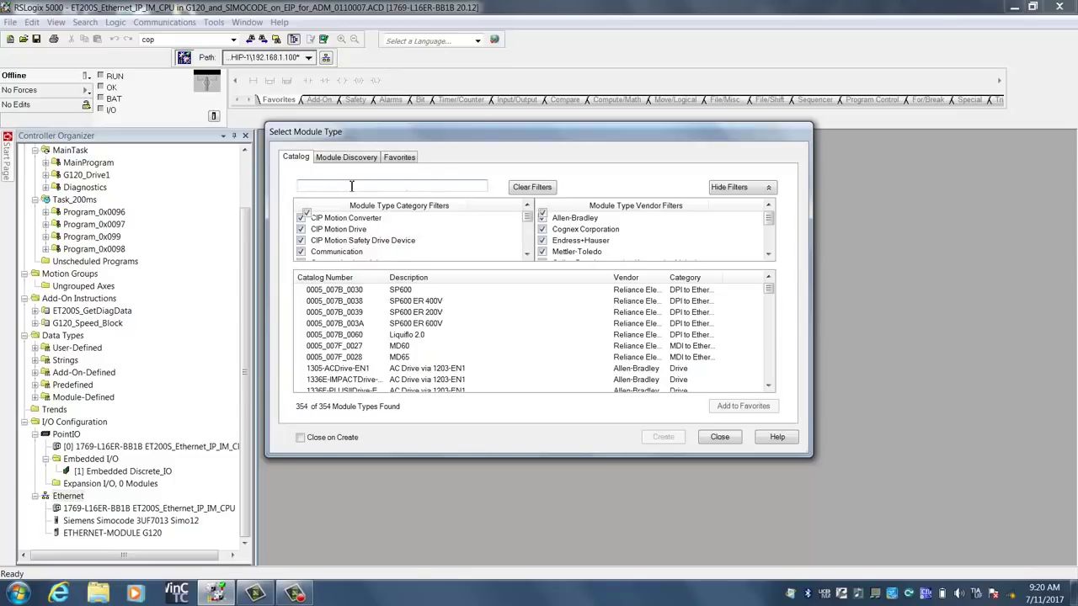
text(simo)
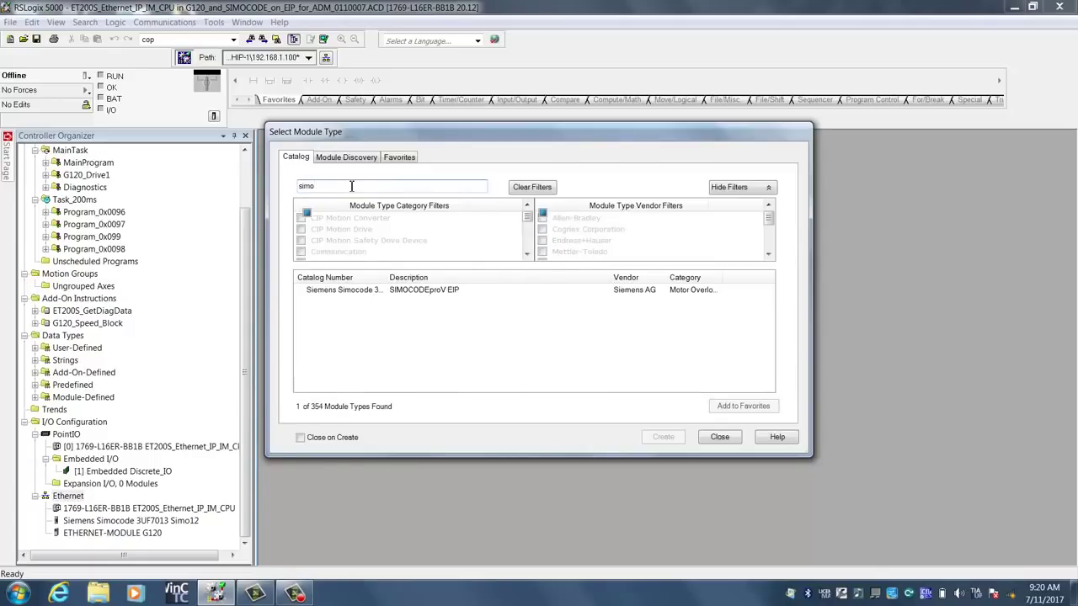
click(363, 292)
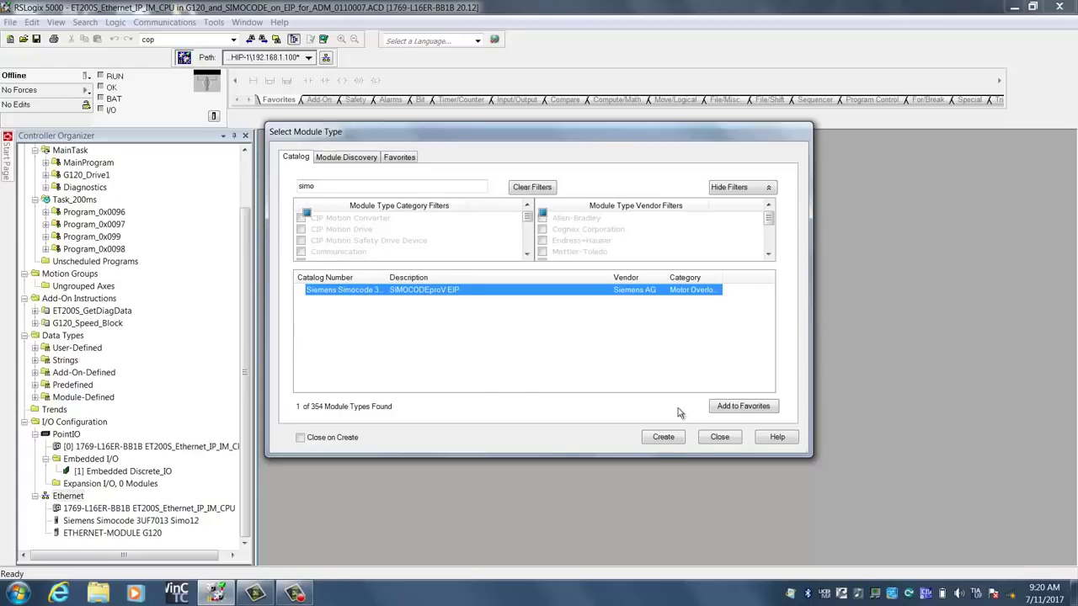
click(663, 442)
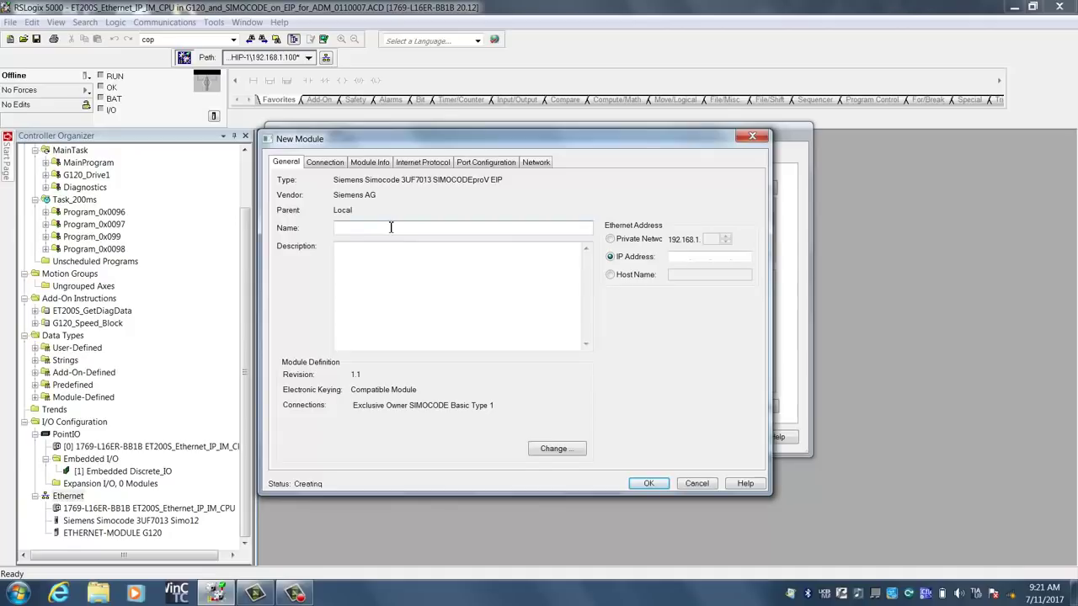
Enter the module name SIMOCODE_ and the IP address 192.168.1.12.
text(SIMOCODE_)
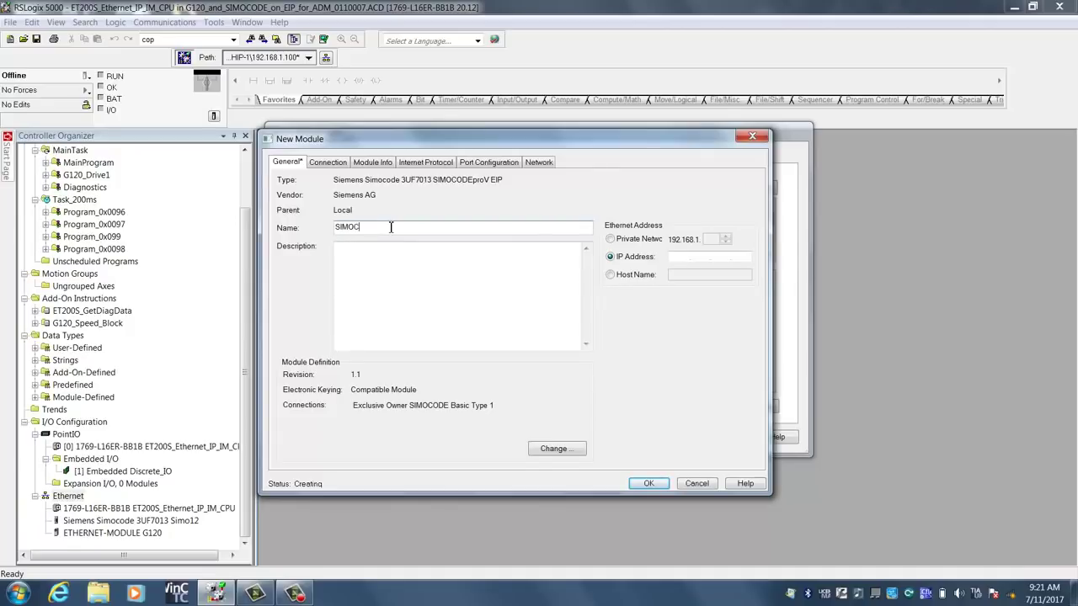
click(690, 260)
text(192.168.)
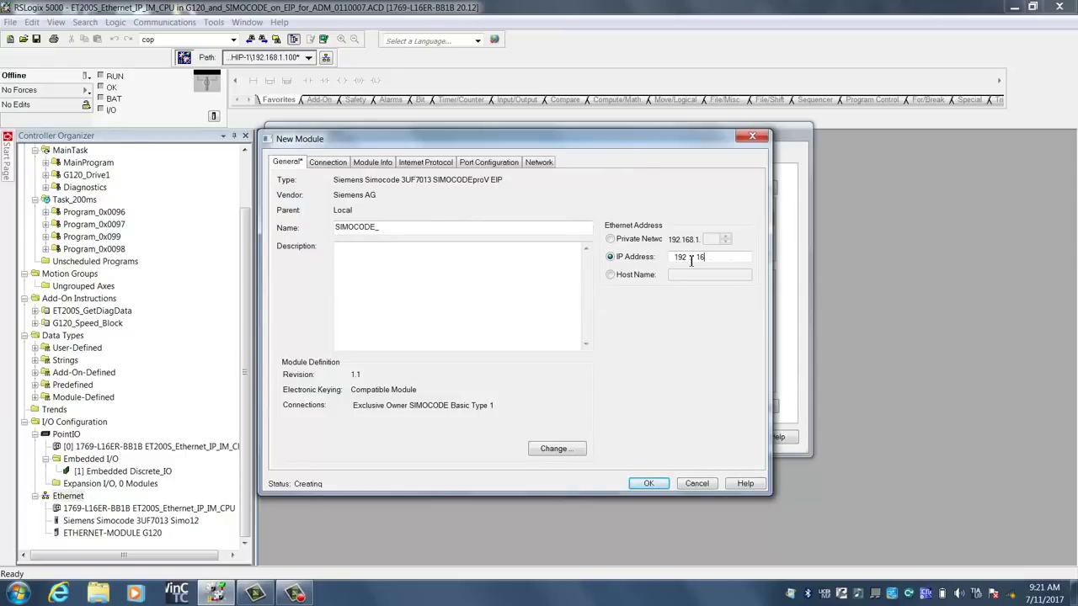
text(1.12)
Open the Module Definition dialog and widen it to show the connection and I/O sizes.
click(557, 449)
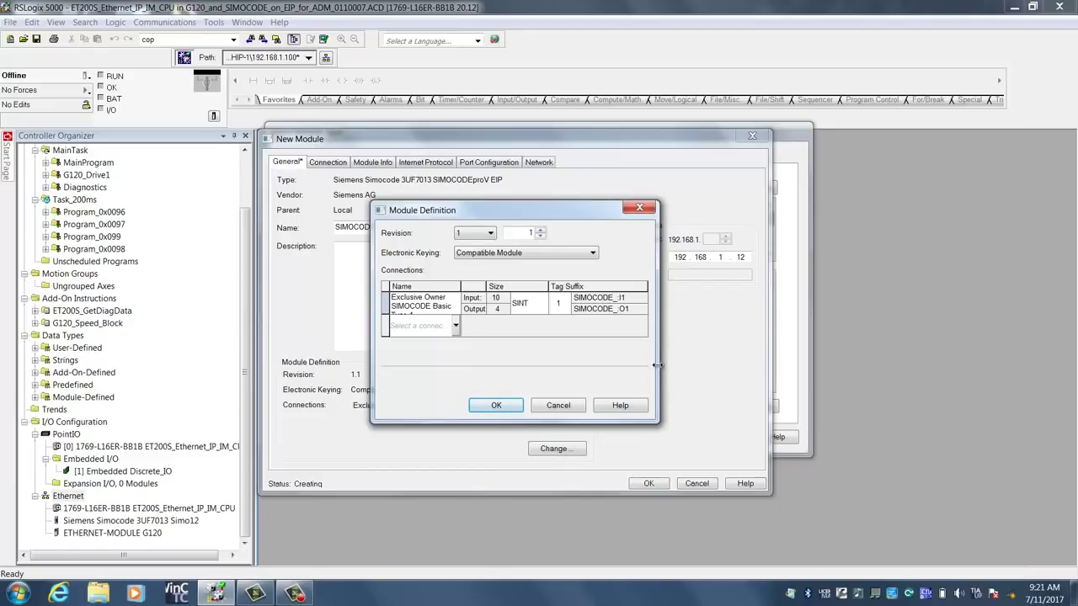
drag(658, 365, 1019, 363)
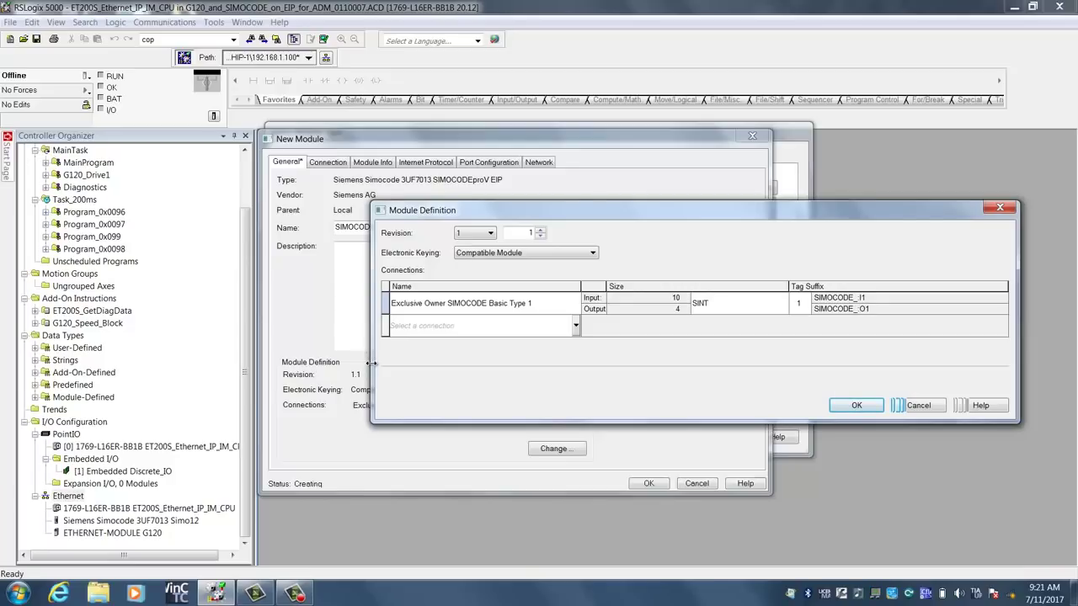
drag(371, 364, 287, 340)
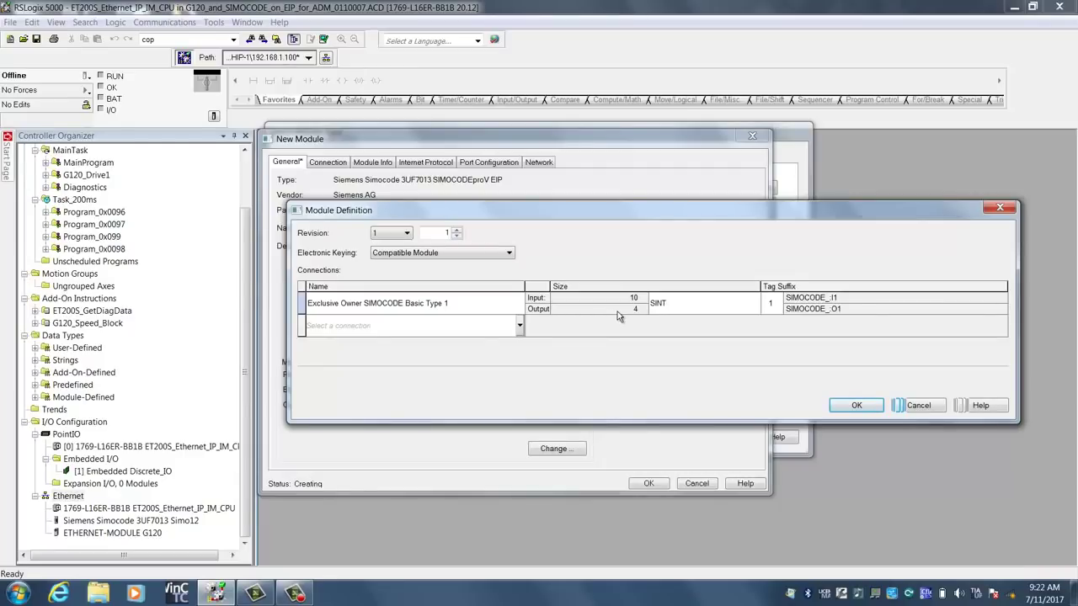
click(509, 306)
Try connection Basic Types 2 and 3, settling on Exclusive Owner SIMOCODE Basic Type 4.
click(516, 306)
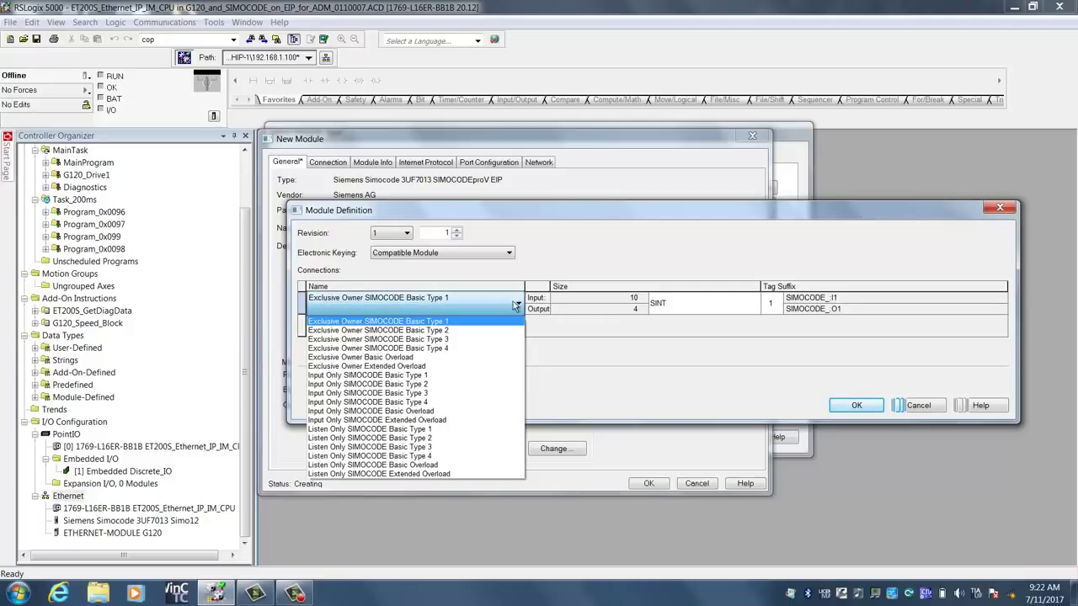
click(427, 334)
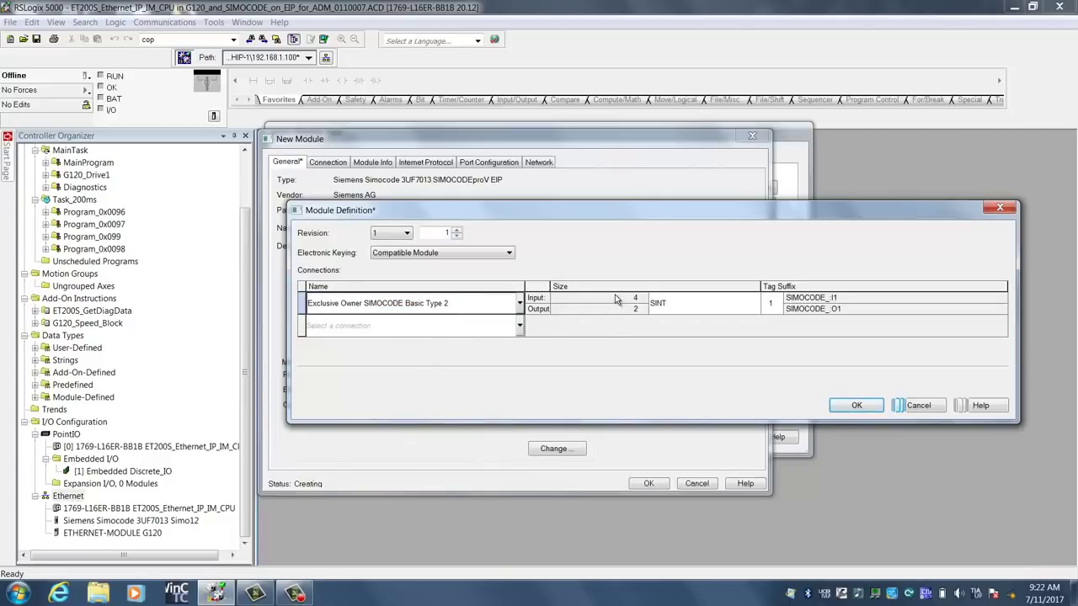
click(519, 305)
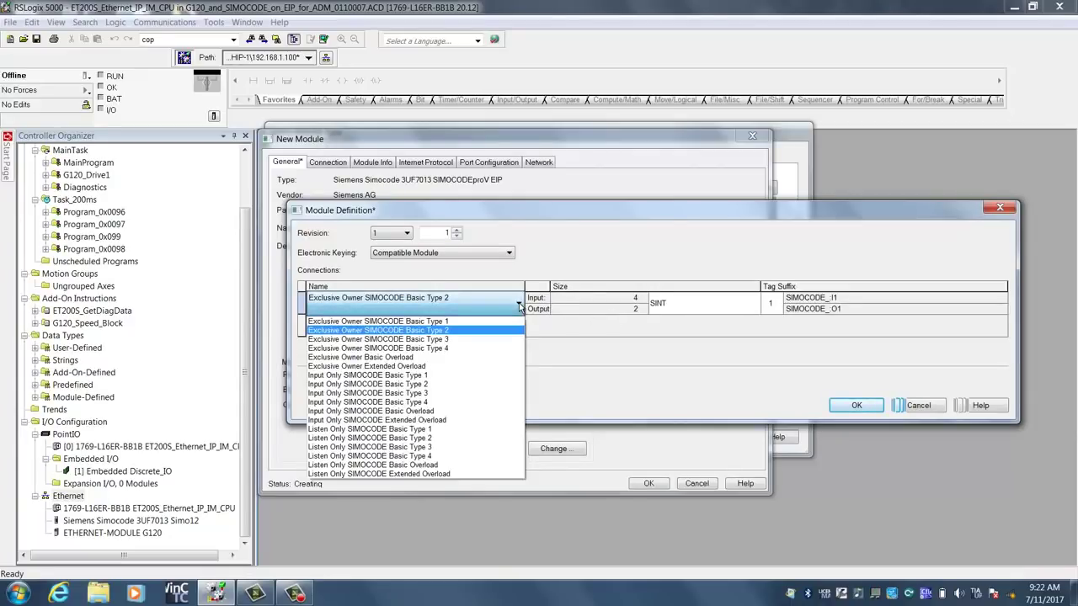
click(435, 339)
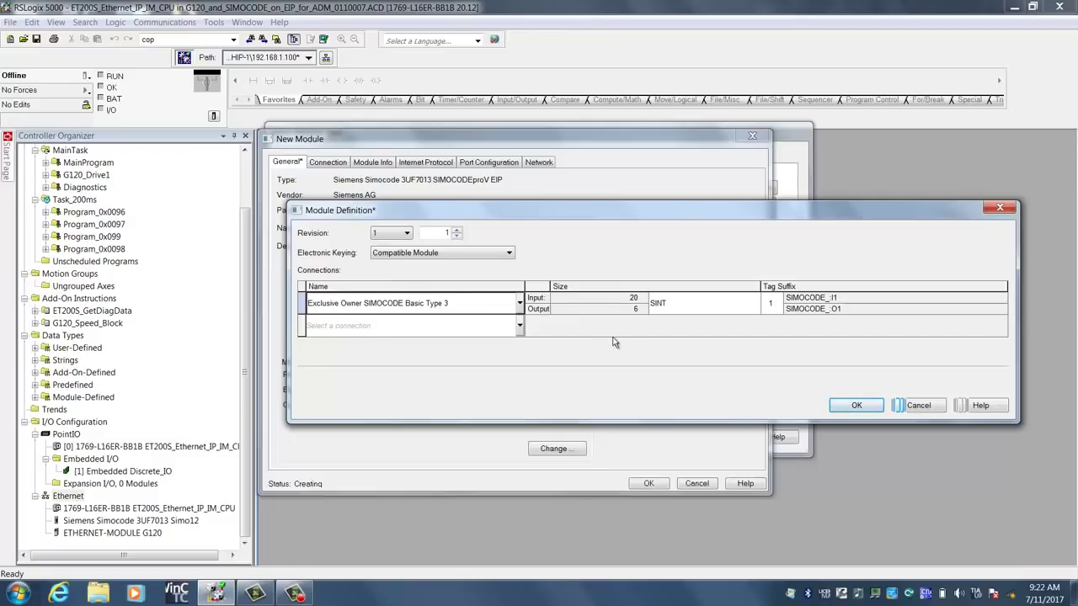
click(520, 305)
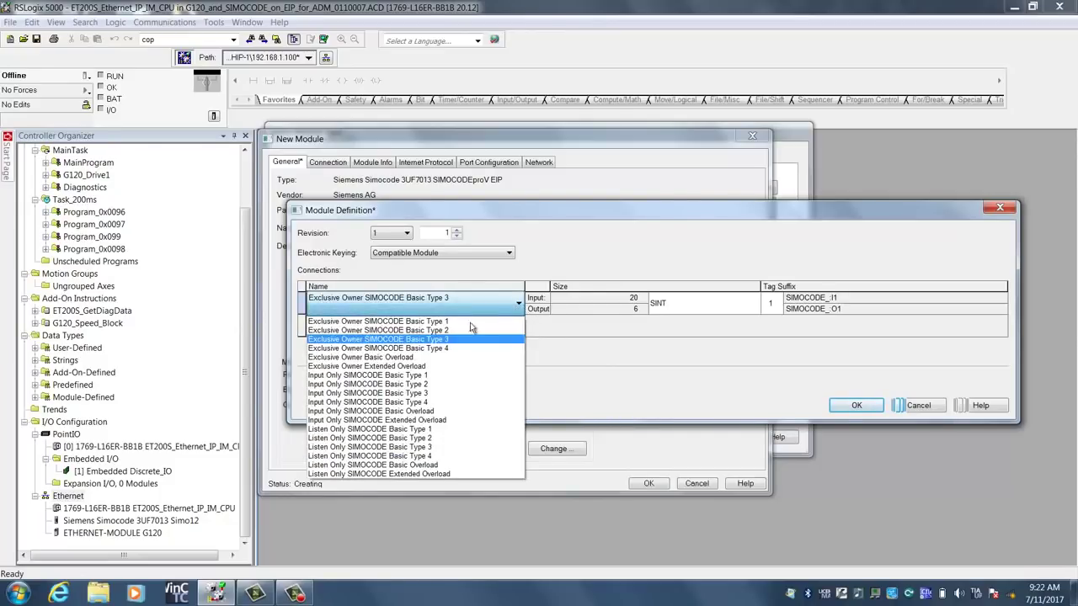
click(422, 352)
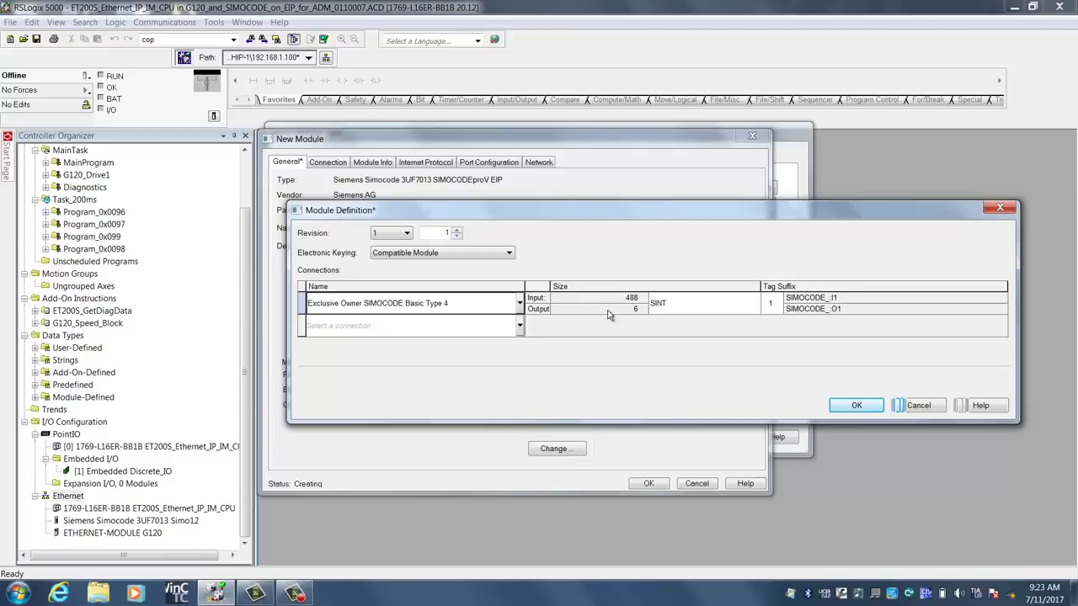
click(519, 302)
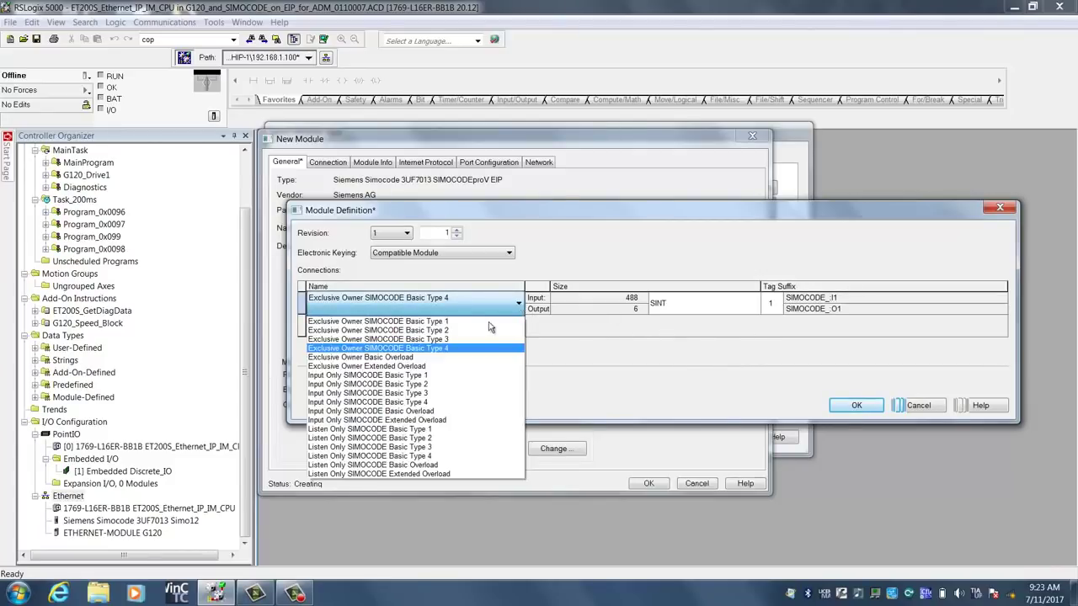
Choose Exclusive Owner SIMOCODE Basic Type 3 and confirm the module definition change.
click(453, 340)
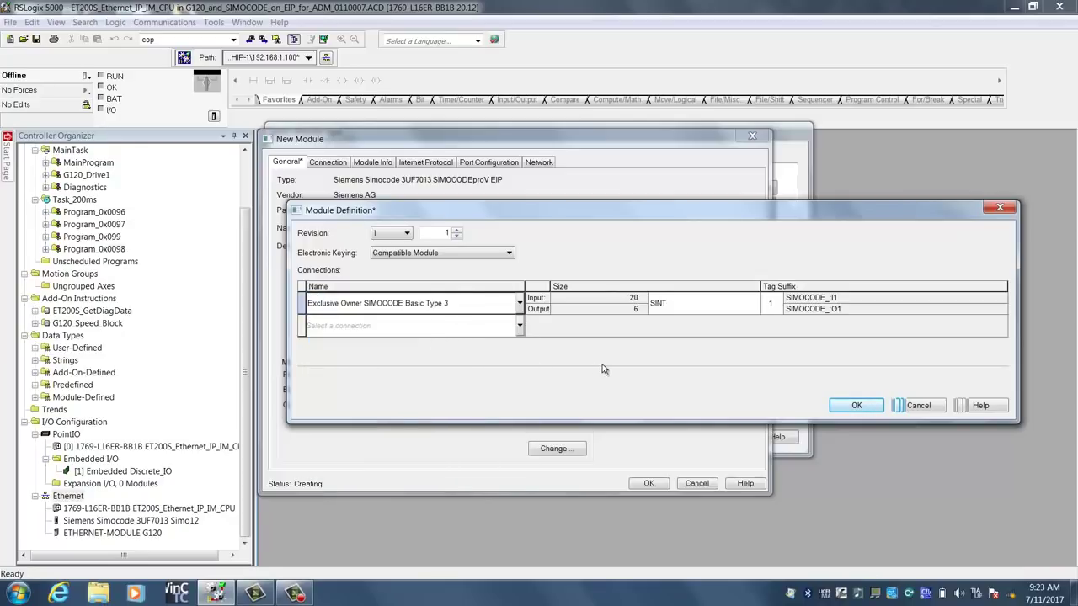
click(857, 406)
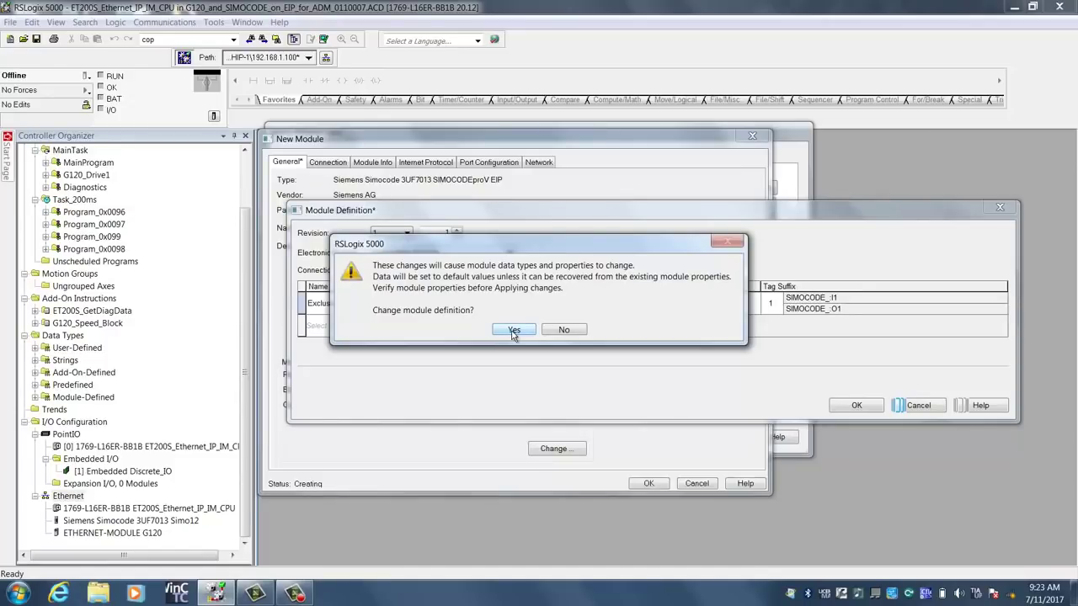
click(514, 330)
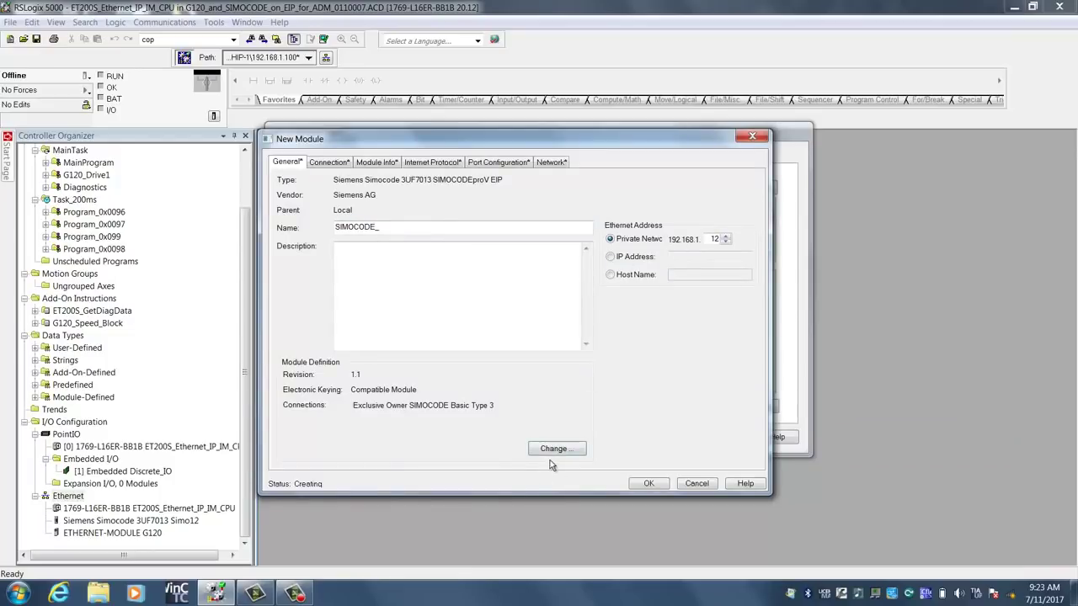
Fix the invalid name to SIMOCODE, create the module, and close the module type catalog.
click(648, 483)
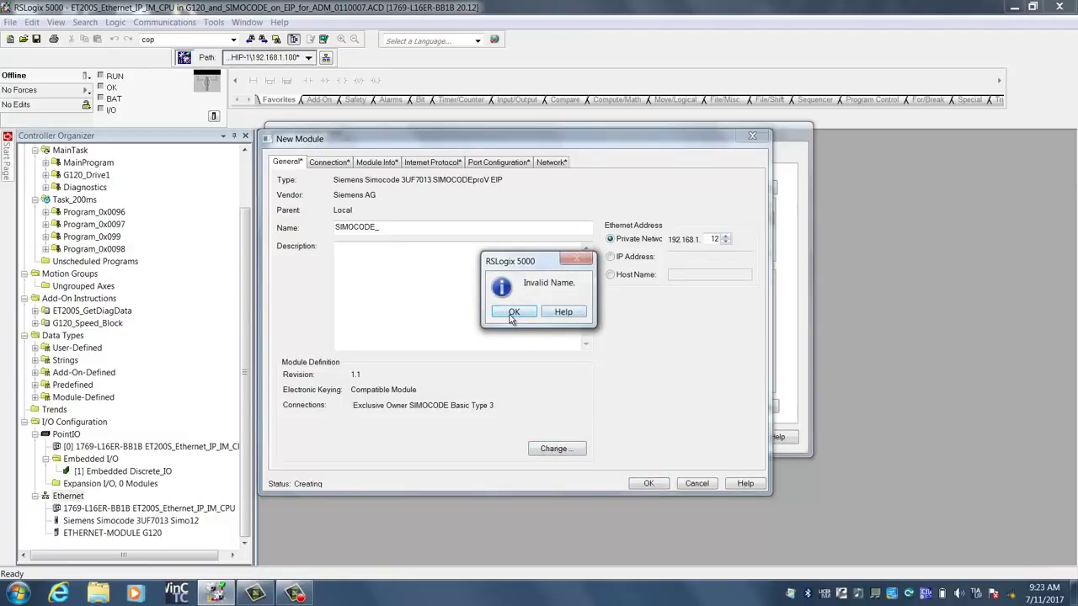
click(513, 312)
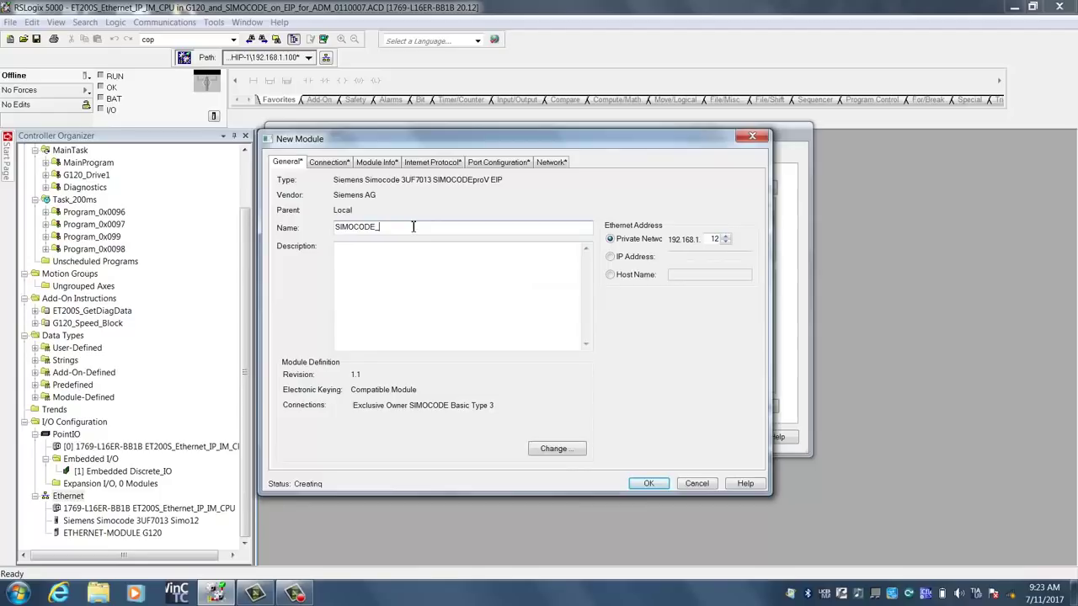
click(412, 226)
key(BackSpace)
click(650, 483)
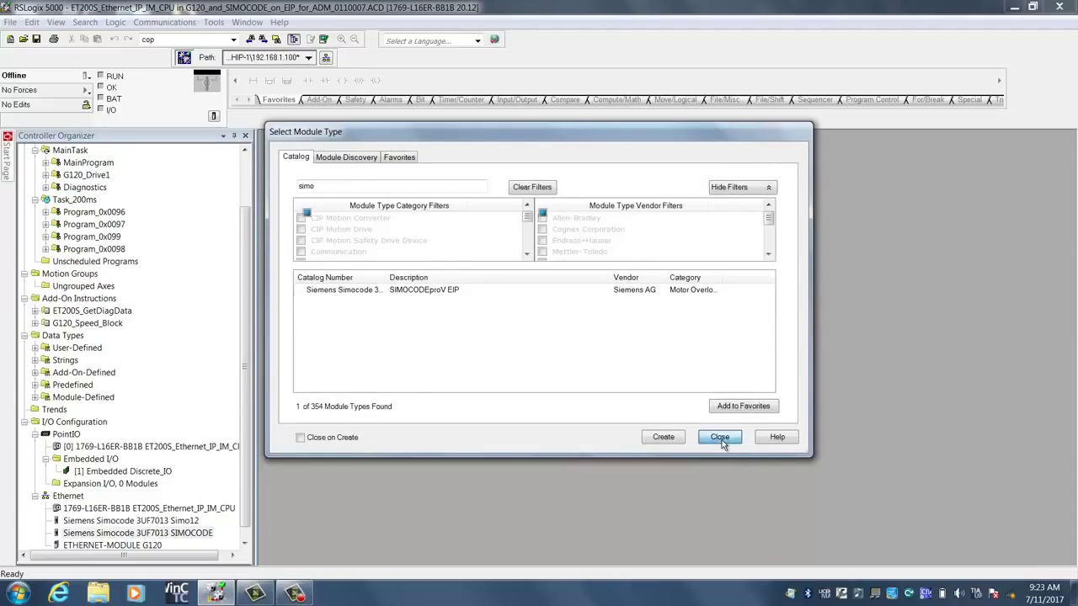
click(720, 438)
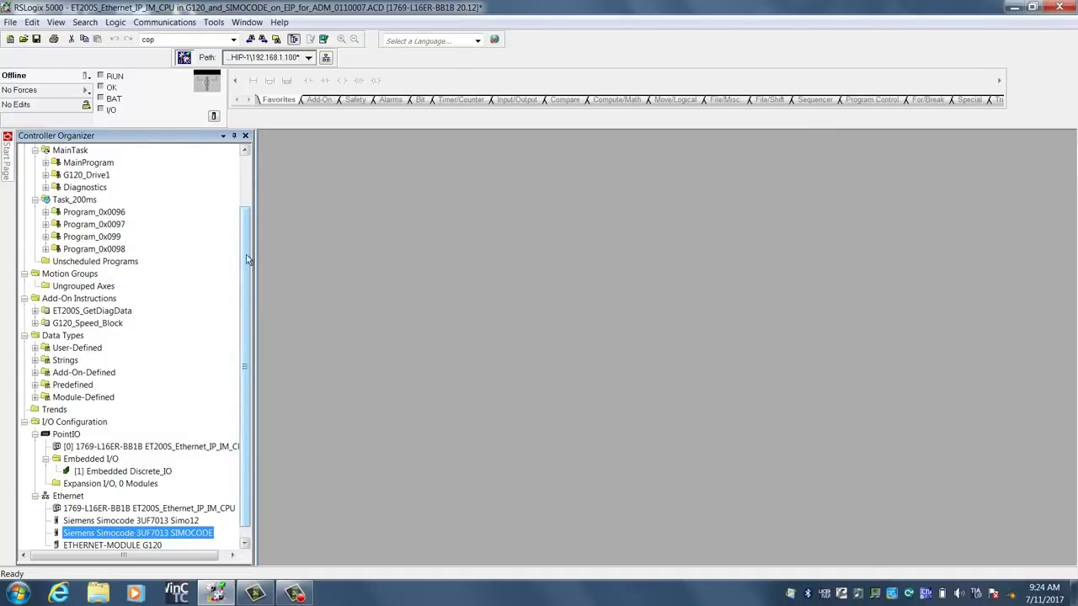
scroll(246, 254, up, 3)
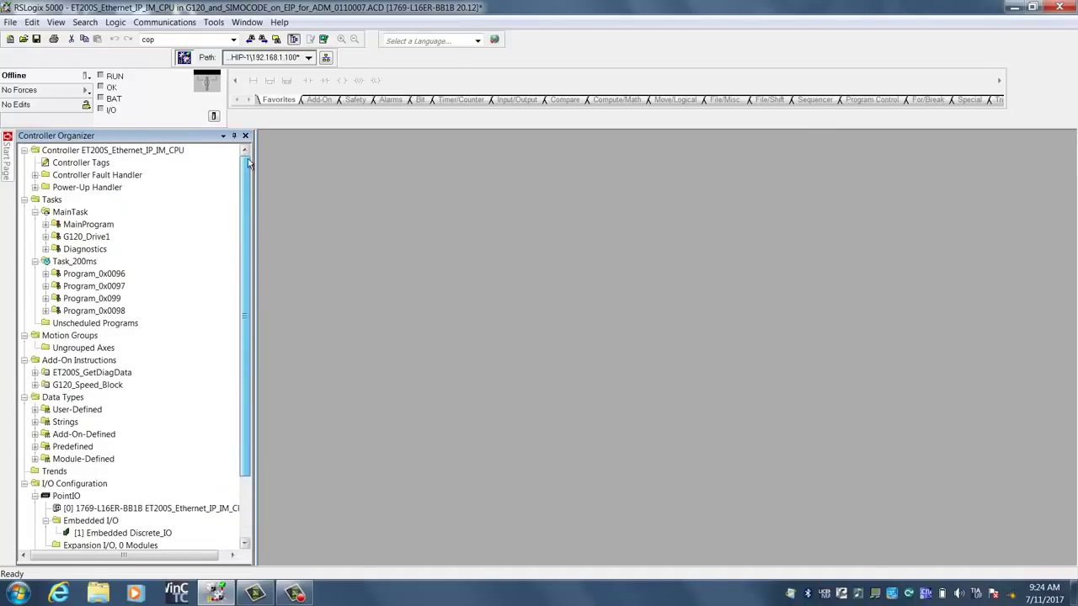
Open the controller-scoped tag list and scroll down to the SIMOCODE module tags.
click(81, 164)
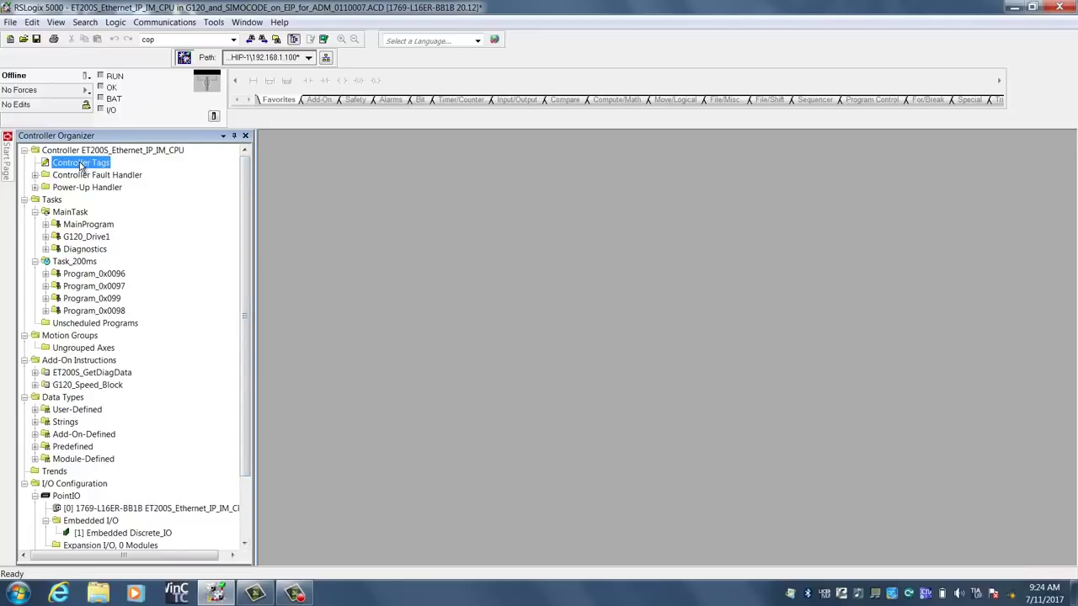
double_click(81, 164)
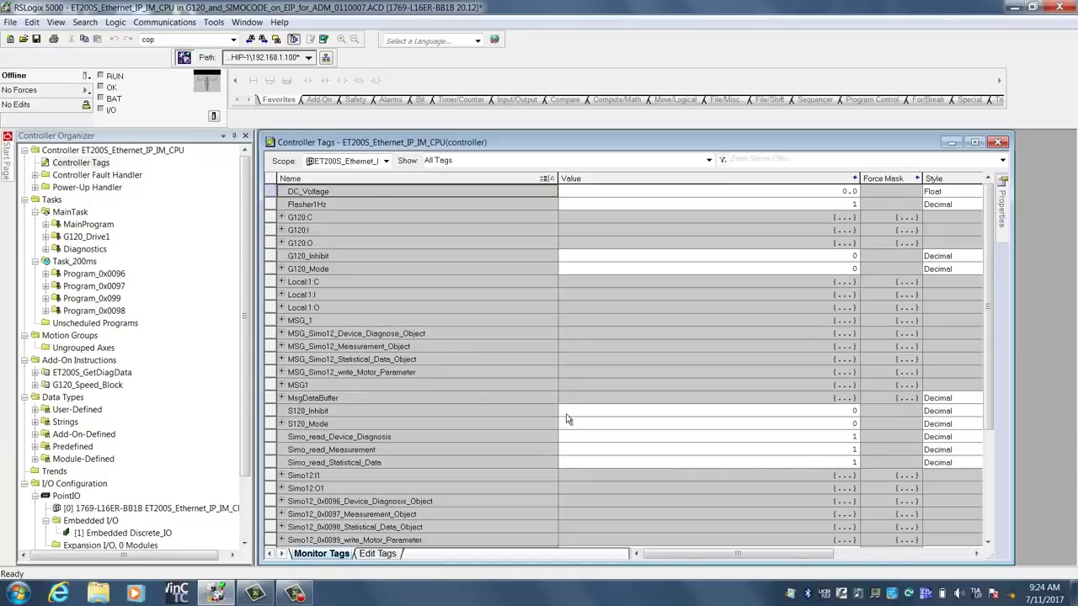
click(989, 543)
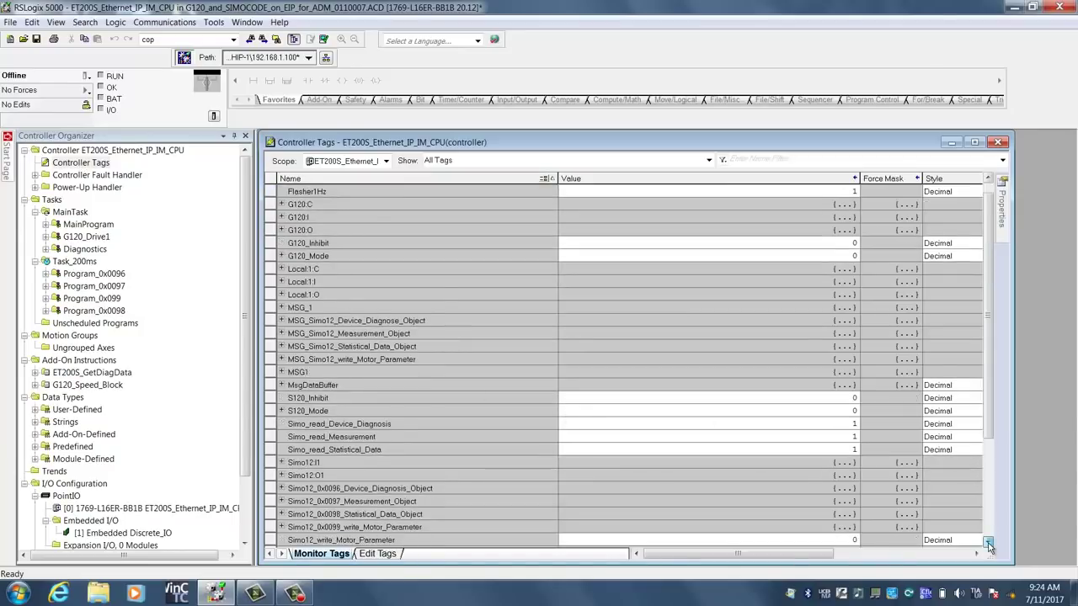
click(989, 543)
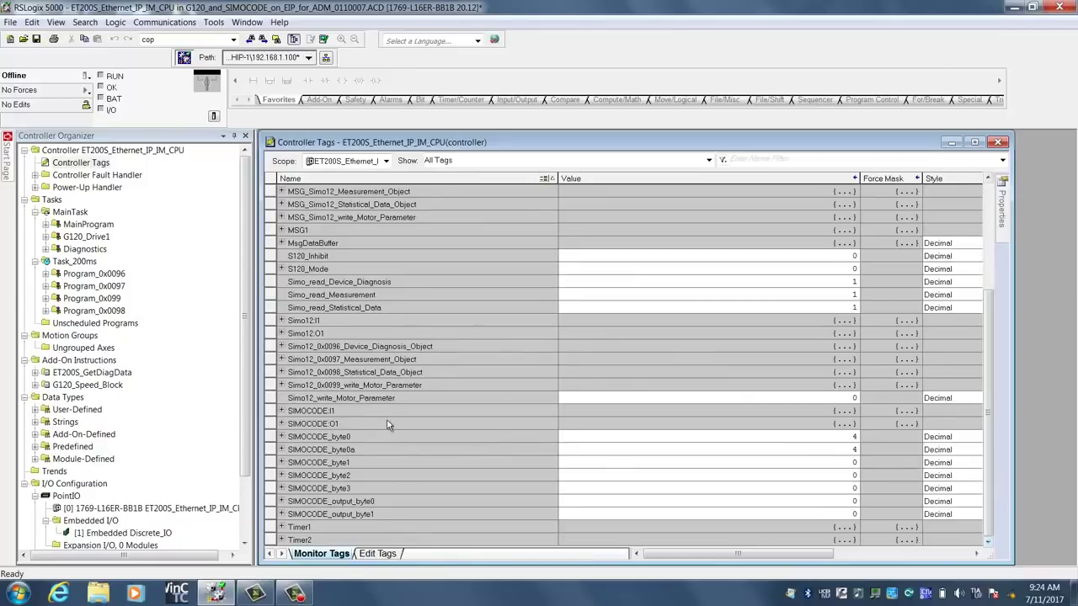
Expand the SIMOCODE:I1 and SIMOCODE:O1 tags to inspect their Data bytes.
click(305, 413)
click(282, 411)
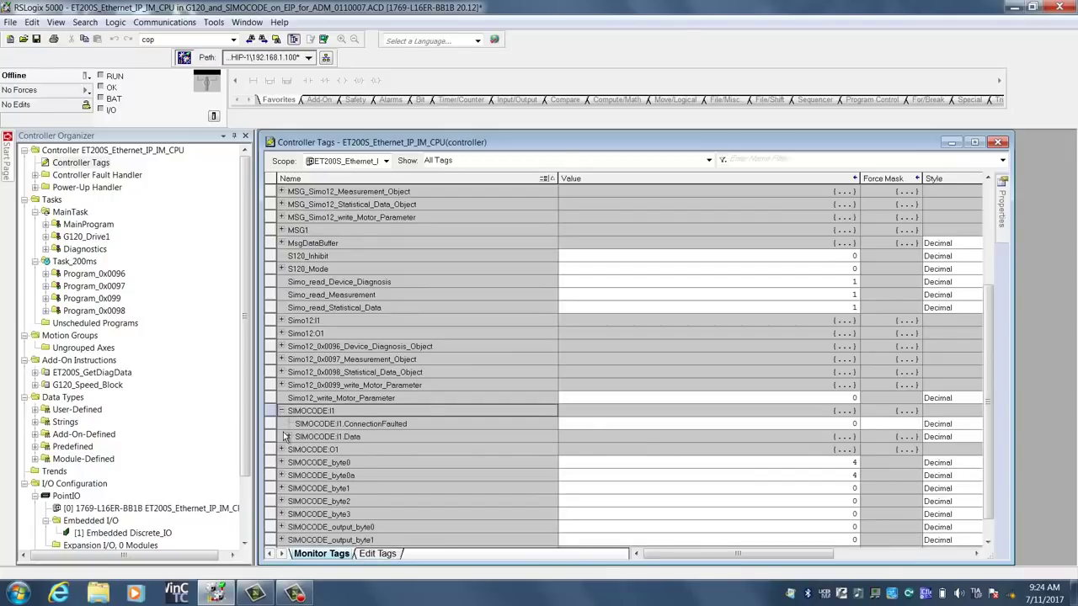
click(288, 438)
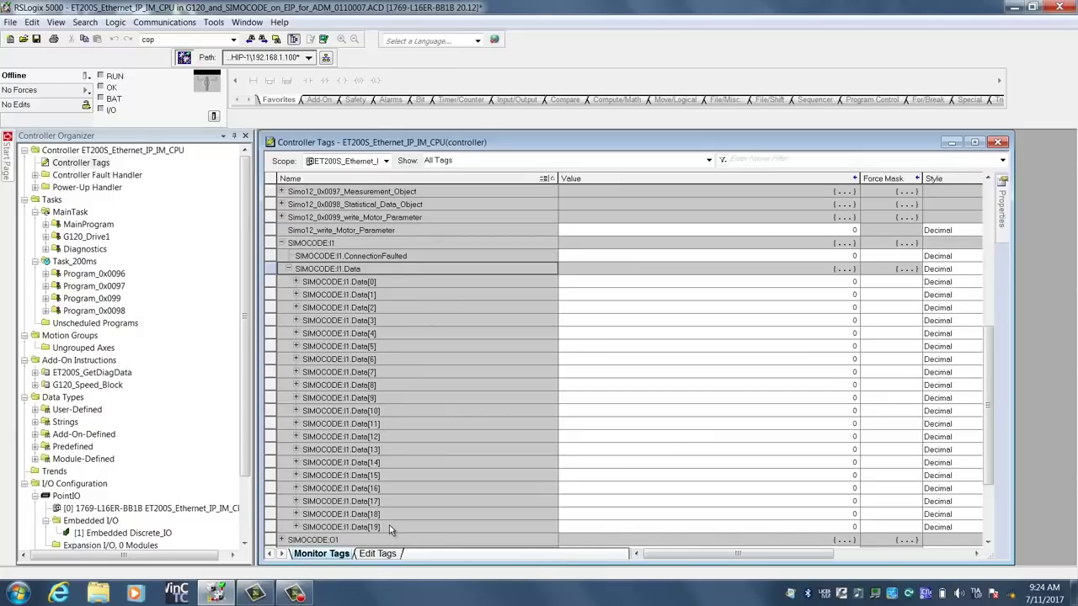
click(288, 269)
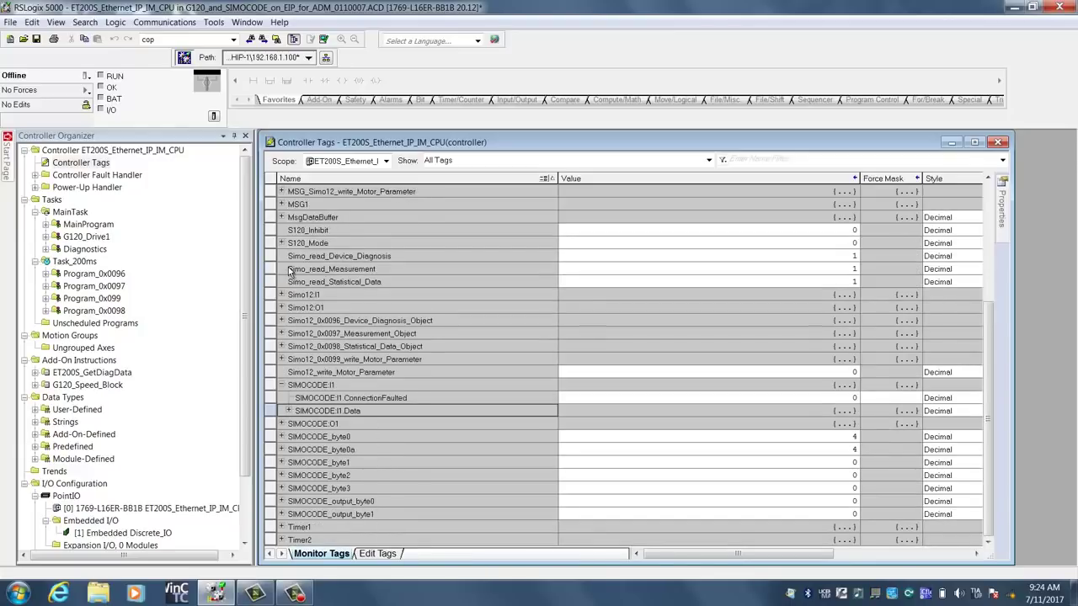
click(282, 423)
click(288, 437)
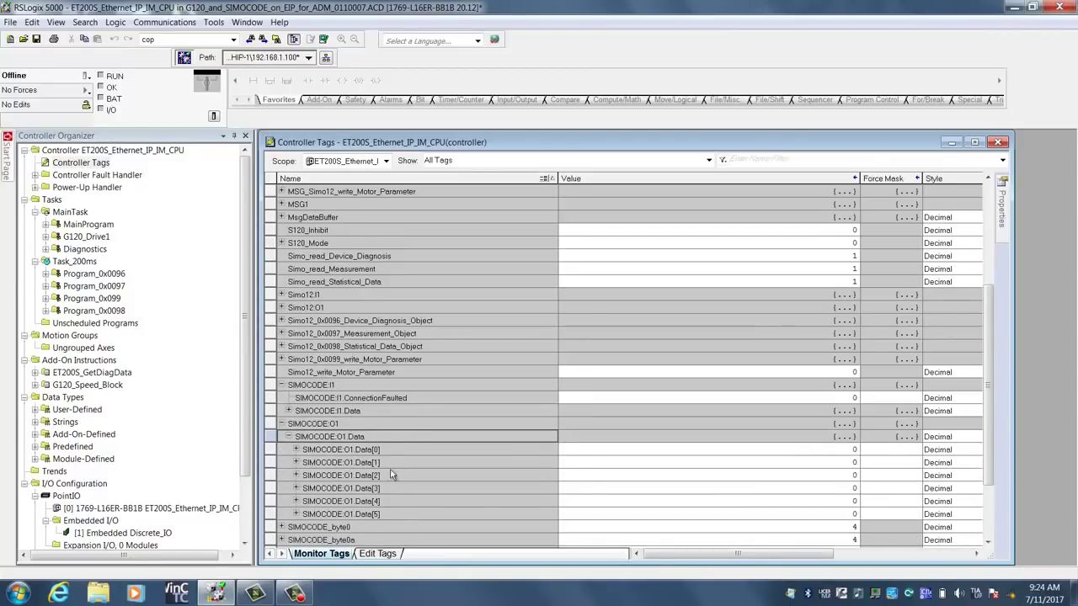
Expand SIMOCODE:I1.Data to list Data[0] through Data[19] and scroll down.
click(289, 412)
click(289, 411)
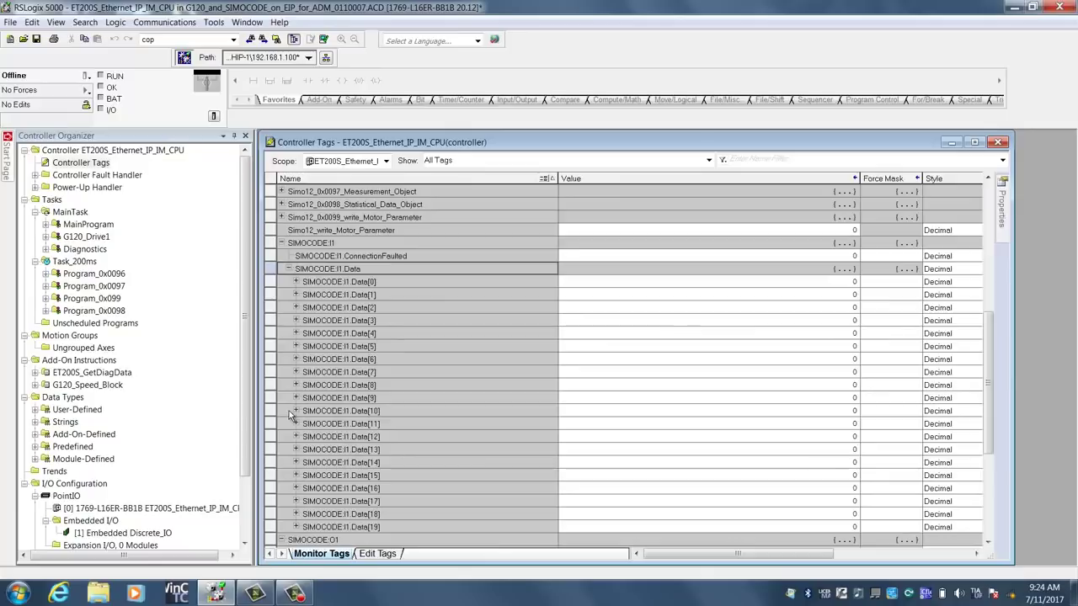
click(988, 544)
click(988, 544)
click(988, 543)
click(988, 543)
click(989, 544)
click(989, 544)
click(989, 543)
click(989, 544)
click(988, 544)
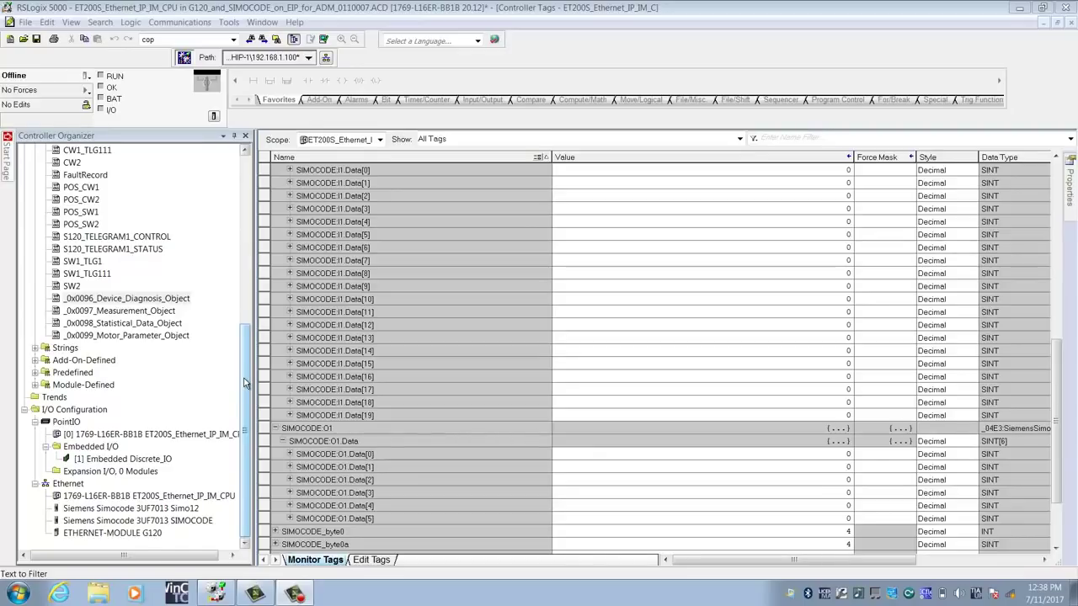
Inspect the _0x0096, _0x0099 and _0x0097 UDTs, then scroll the organizer back to the top.
click(122, 299)
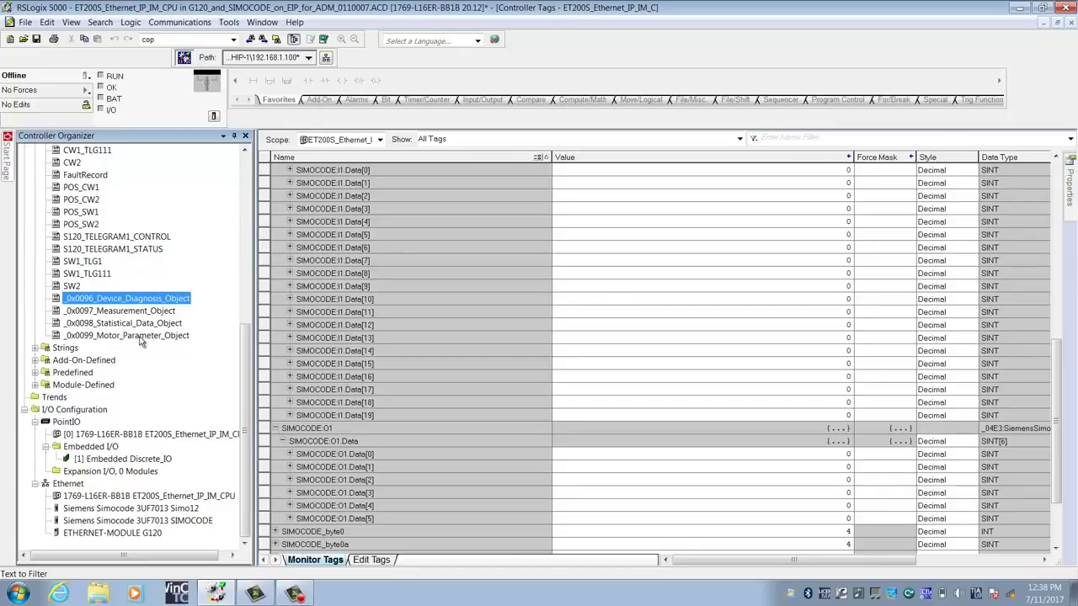
click(135, 336)
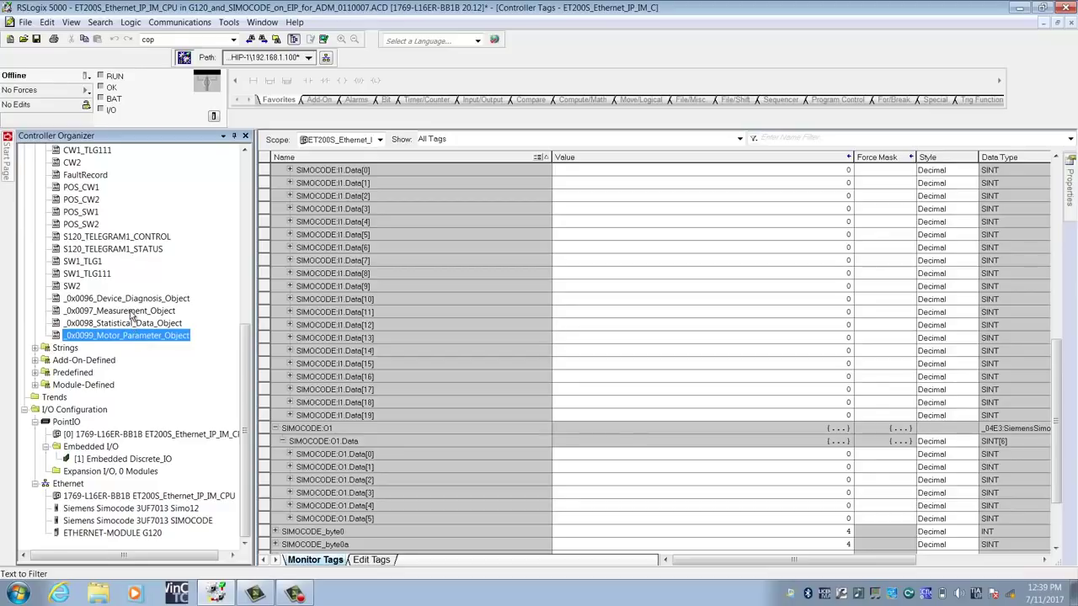
click(132, 311)
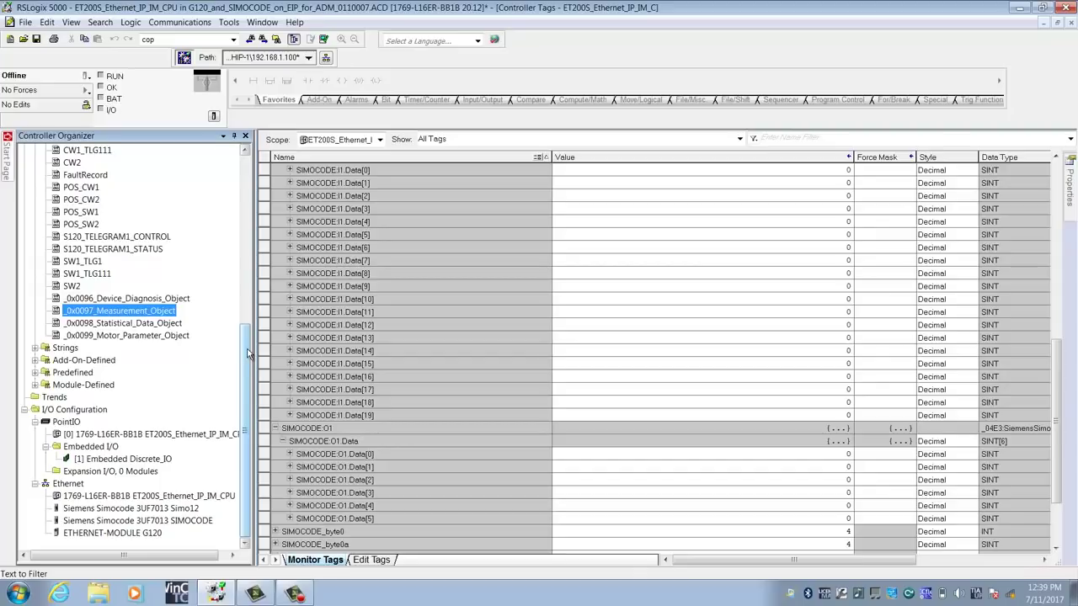
drag(249, 354, 255, 168)
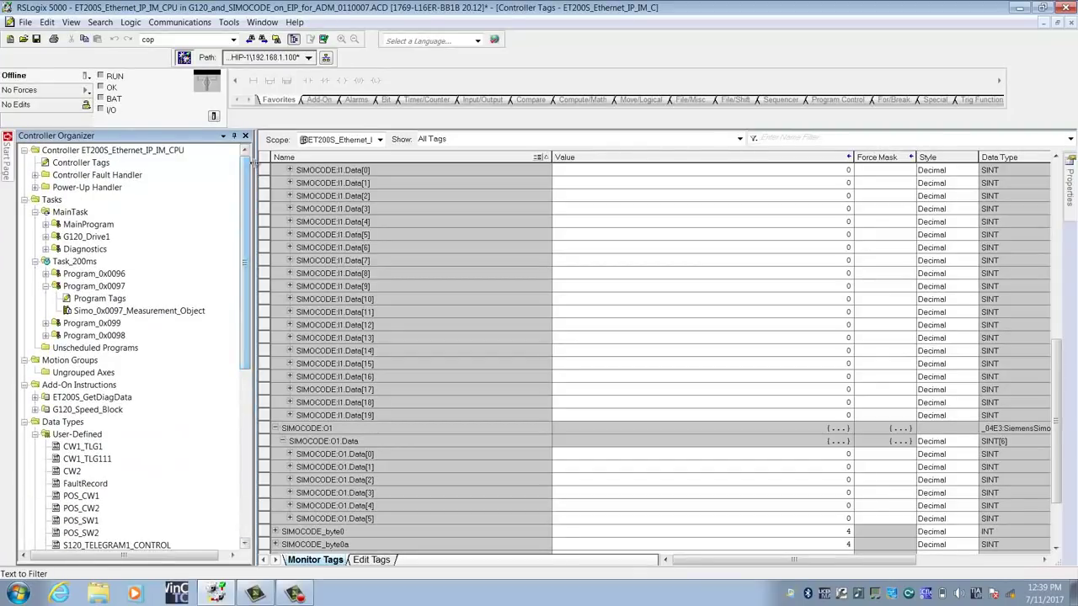
Check Simo12_0x0097_Measurement_Object's data type in Controller Tags, then select Program_0x0097's routine.
double_click(76, 163)
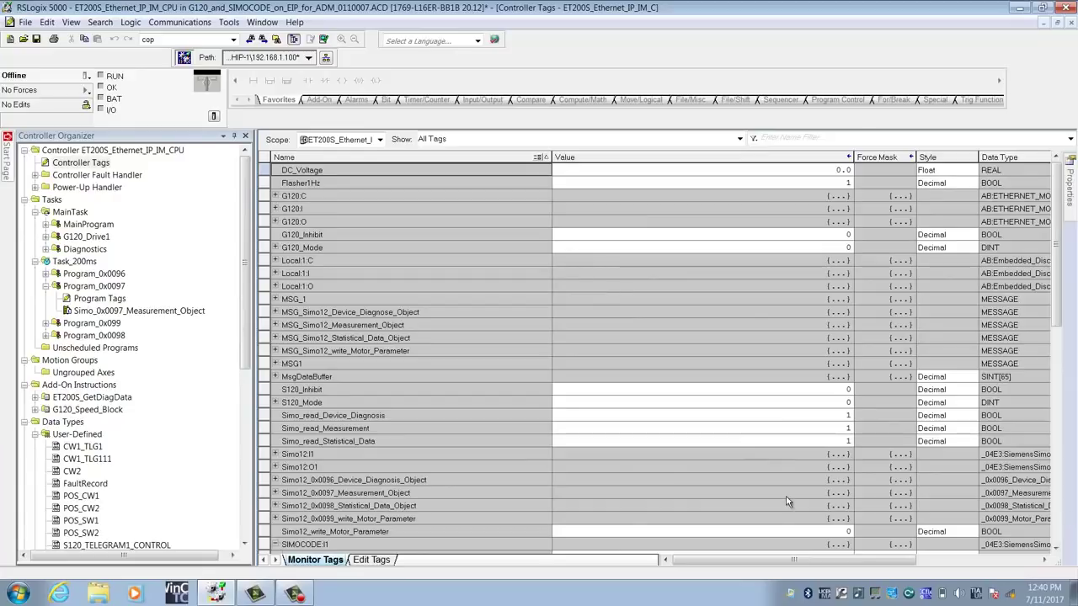
click(262, 493)
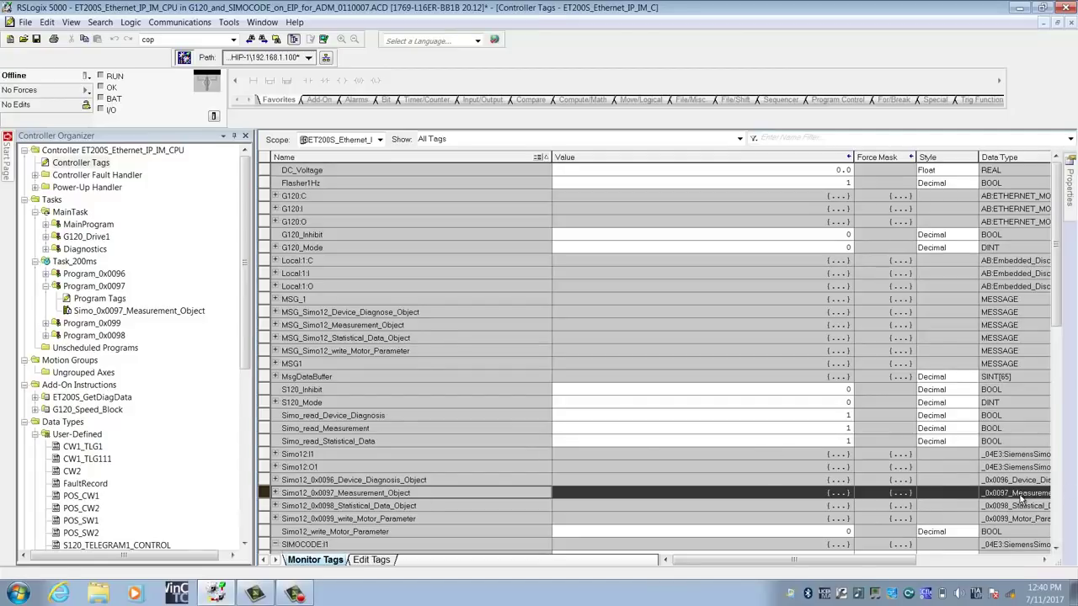
click(1044, 561)
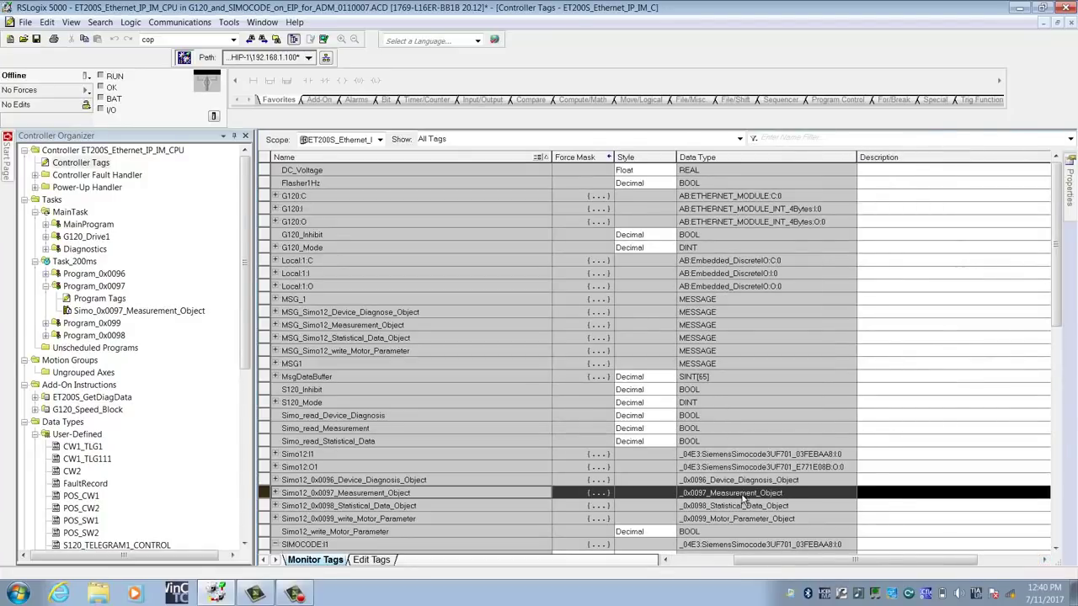
click(682, 560)
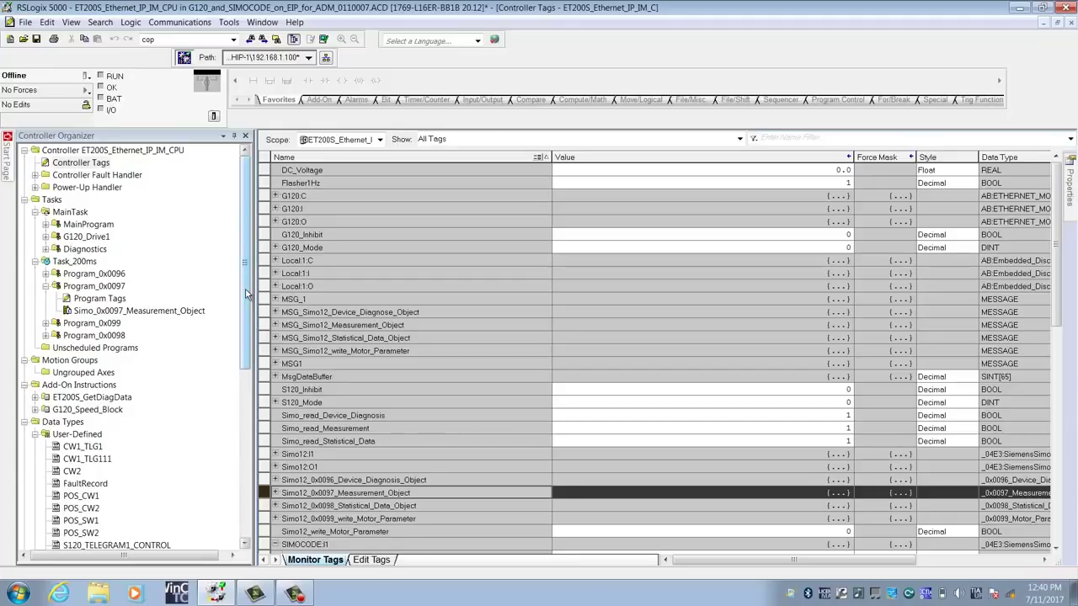
click(88, 286)
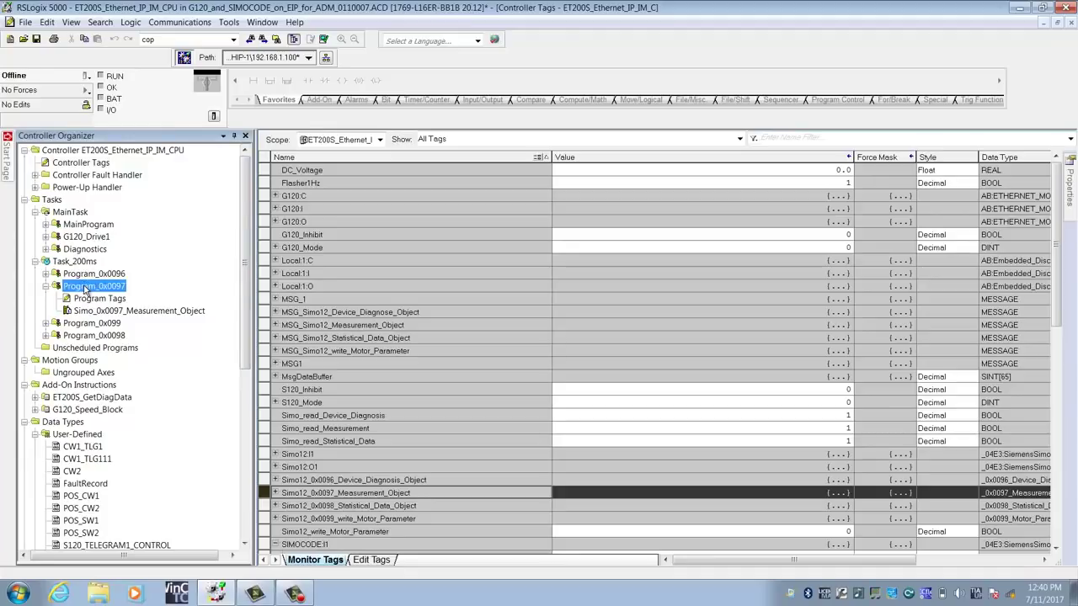
click(123, 311)
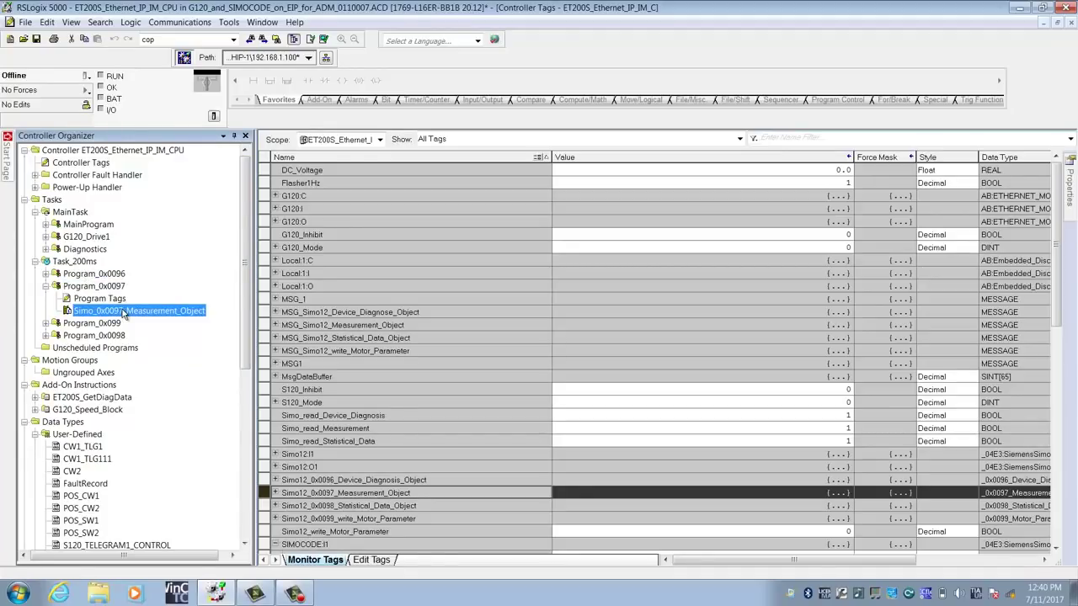
Open the Simo_0x0097_Measurement_Object ladder routine and its MSG_Simo12_Measurement_Object message configuration.
double_click(167, 313)
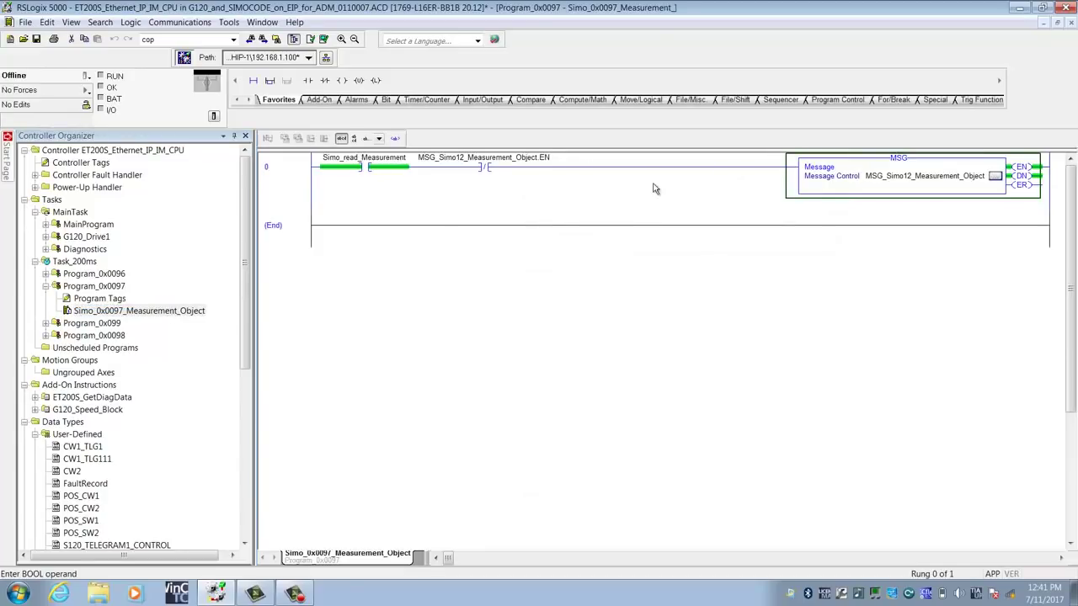
click(995, 177)
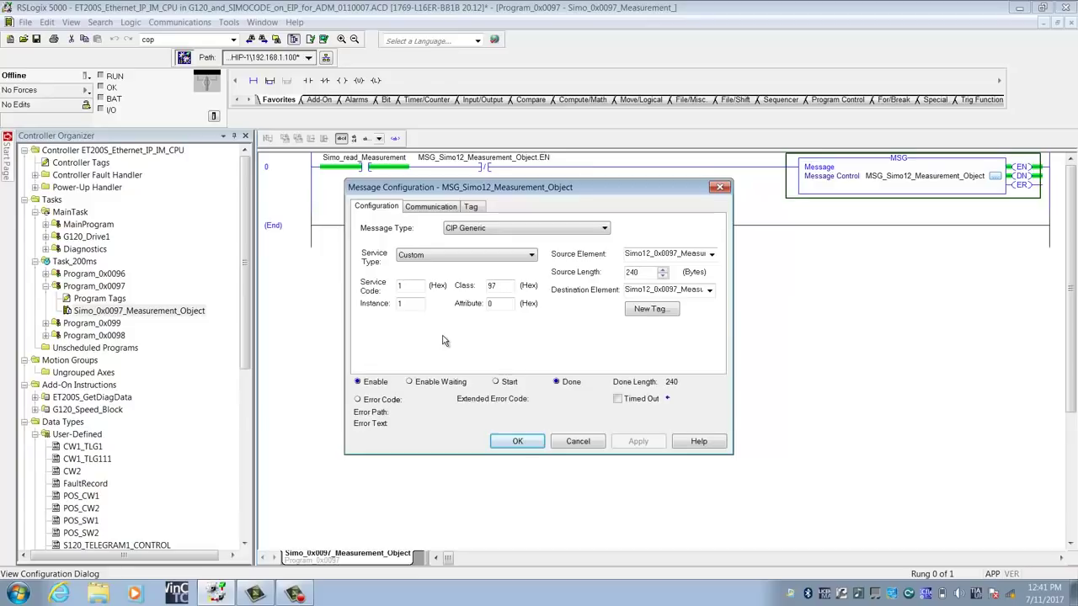
click(426, 206)
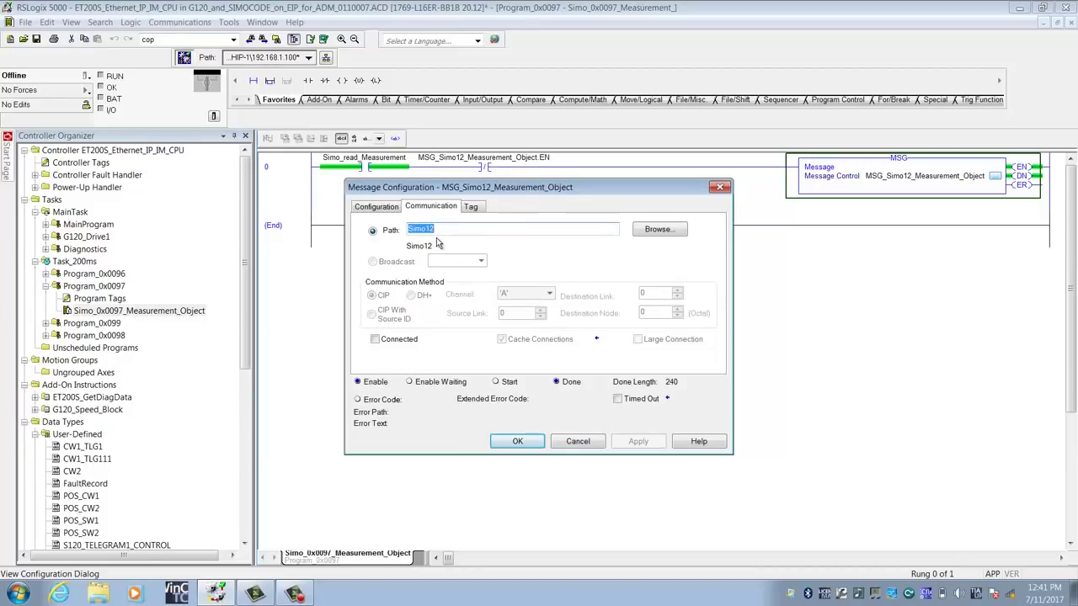
click(374, 208)
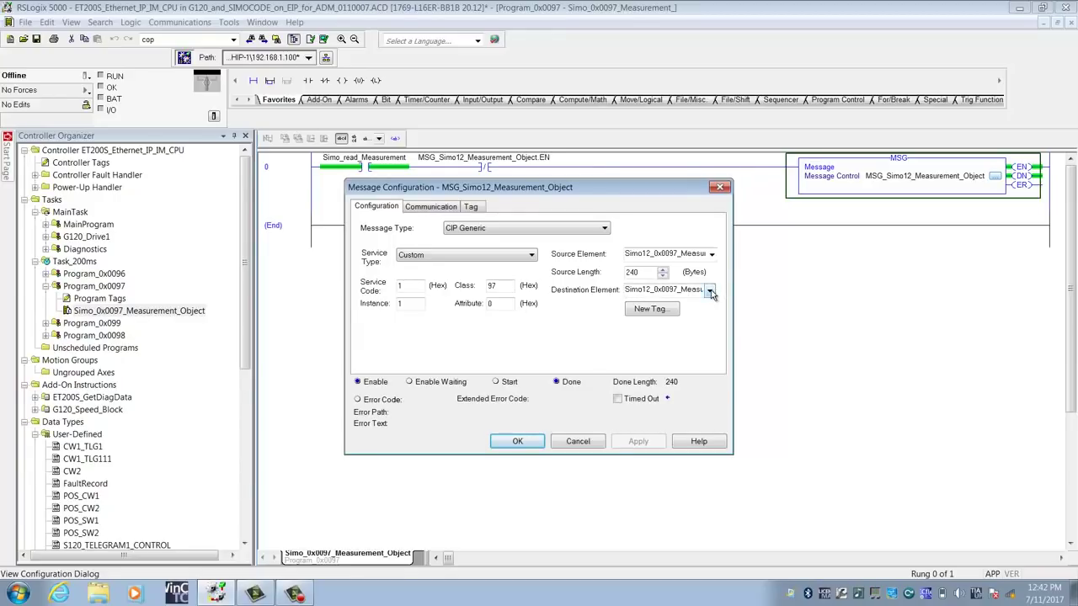
Pick Simo12_0x0097_Measurement_Object as the MSG destination element and confirm the configuration.
click(710, 290)
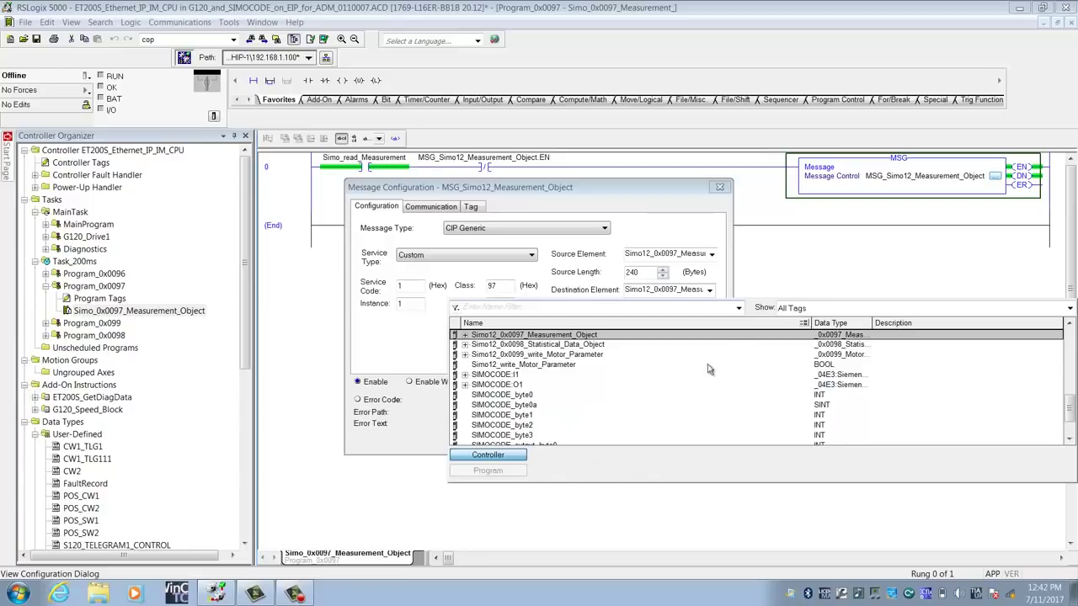
click(787, 254)
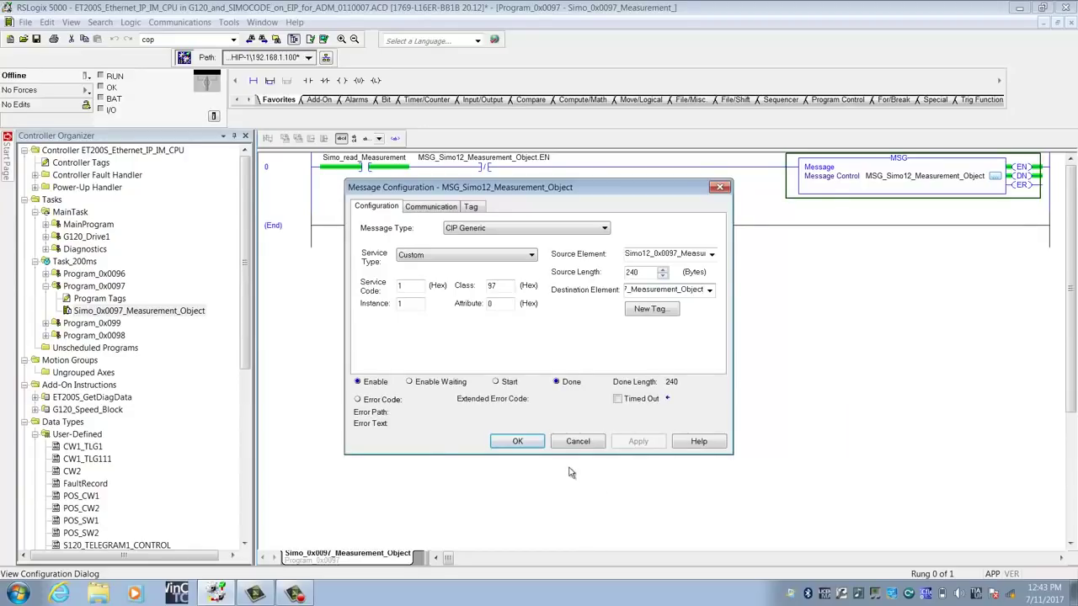
click(520, 443)
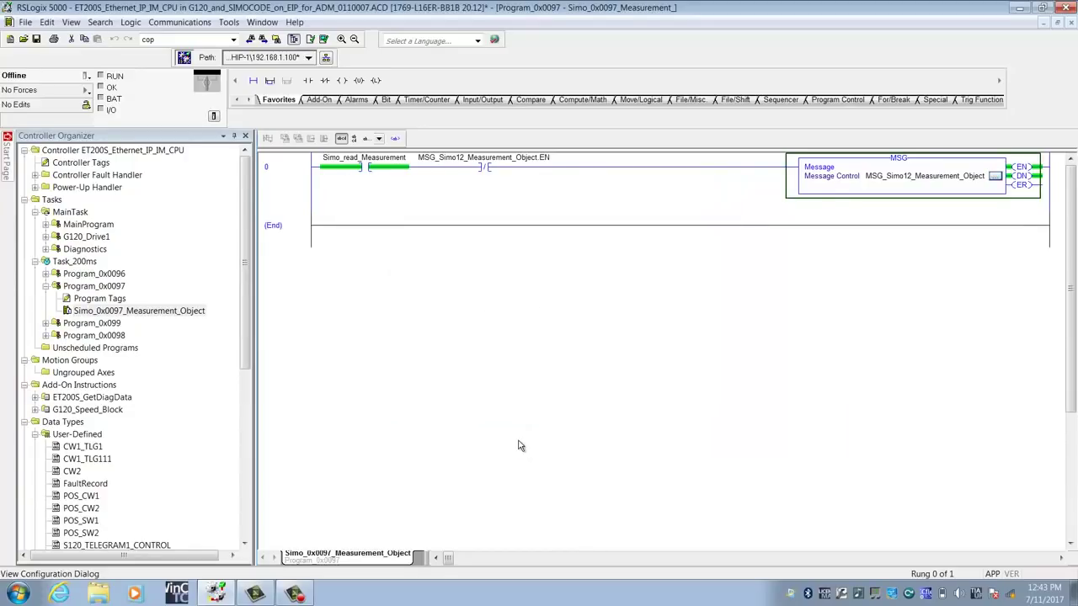